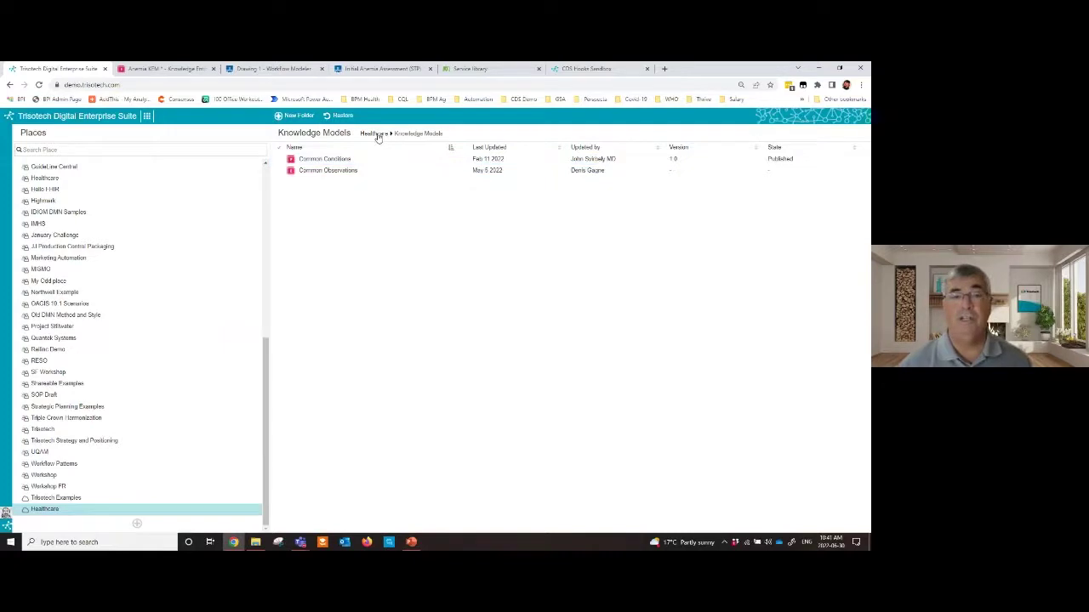
Go up to the Healthcare folder and open the Clinical Models example folder.
{"action": "left_click", "coordinate": [374, 133]}
{"action": "left_click", "coordinate": [322, 160]}
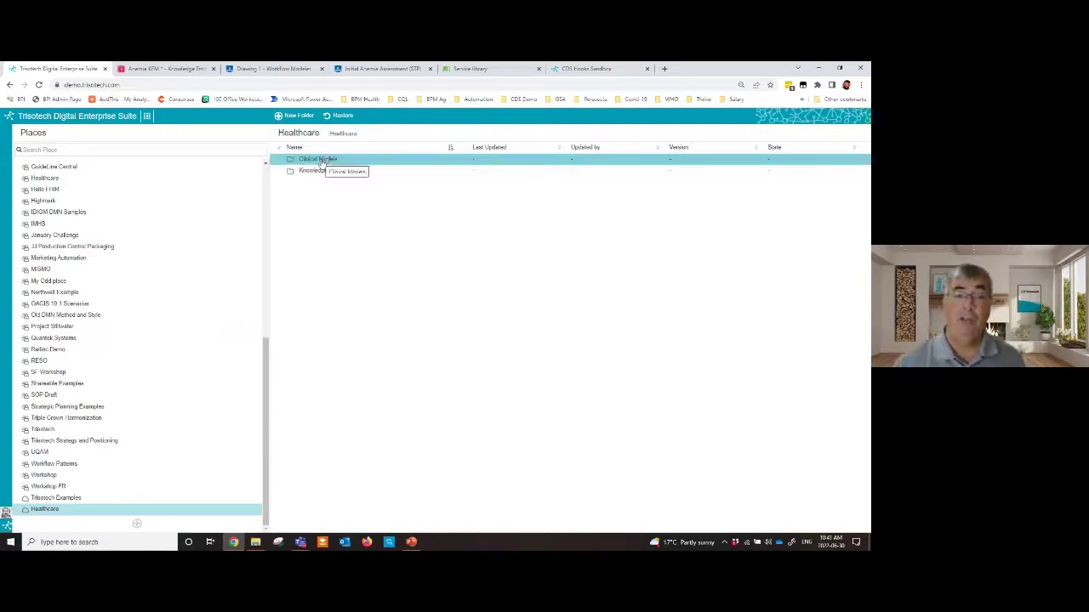
{"action": "double_click", "coordinate": [322, 162]}
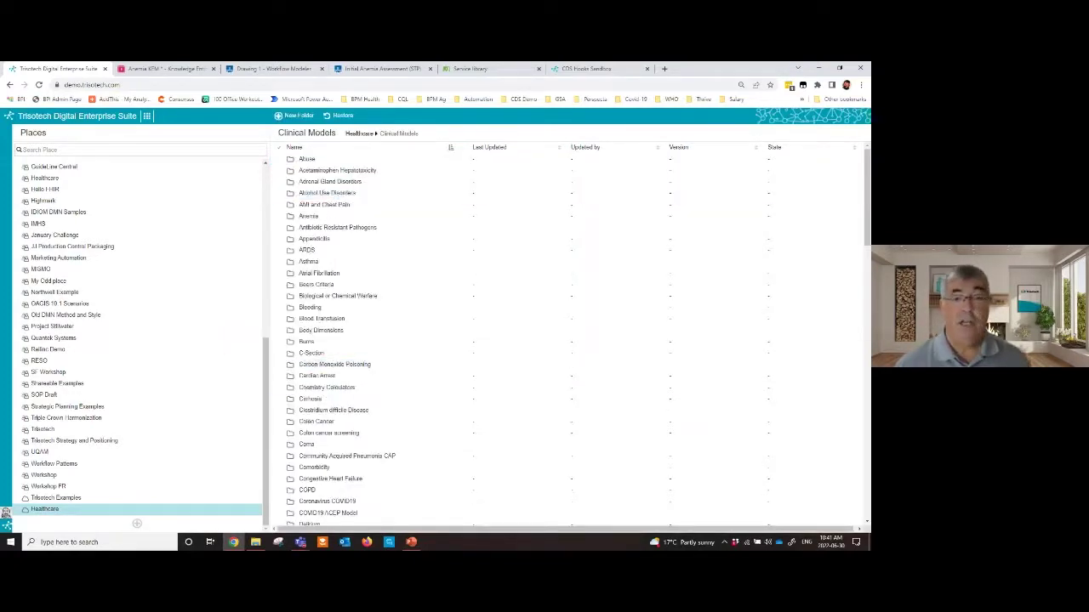
{"action": "left_click", "coordinate": [375, 295]}
{"action": "left_click", "coordinate": [375, 273]}
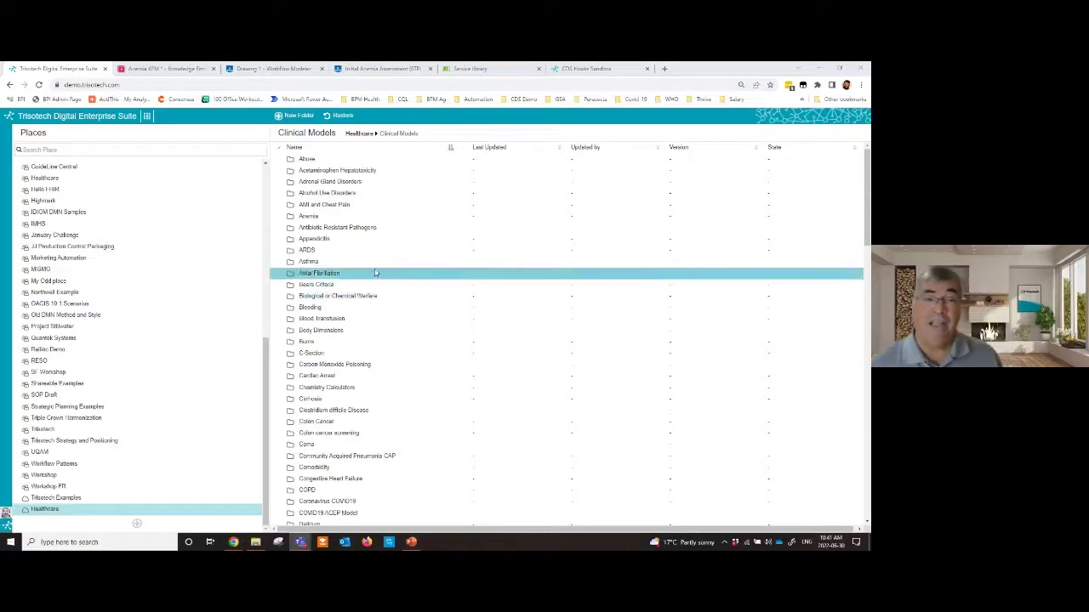
{"action": "left_click", "coordinate": [385, 262]}
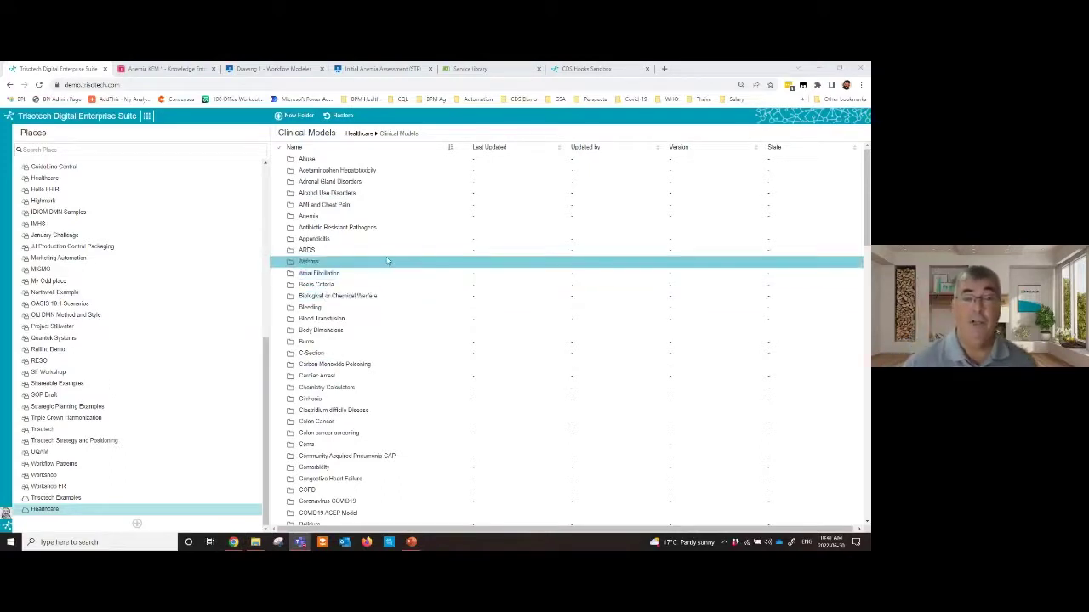
{"action": "left_click", "coordinate": [390, 251]}
{"action": "left_click", "coordinate": [394, 239]}
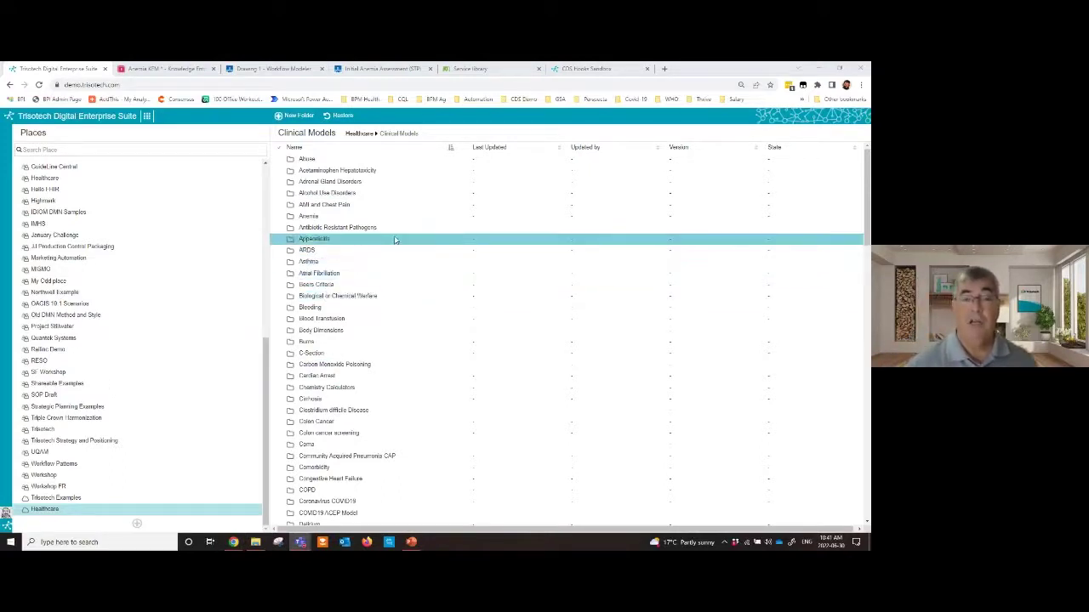
{"action": "left_click", "coordinate": [397, 228]}
{"action": "left_click", "coordinate": [405, 219]}
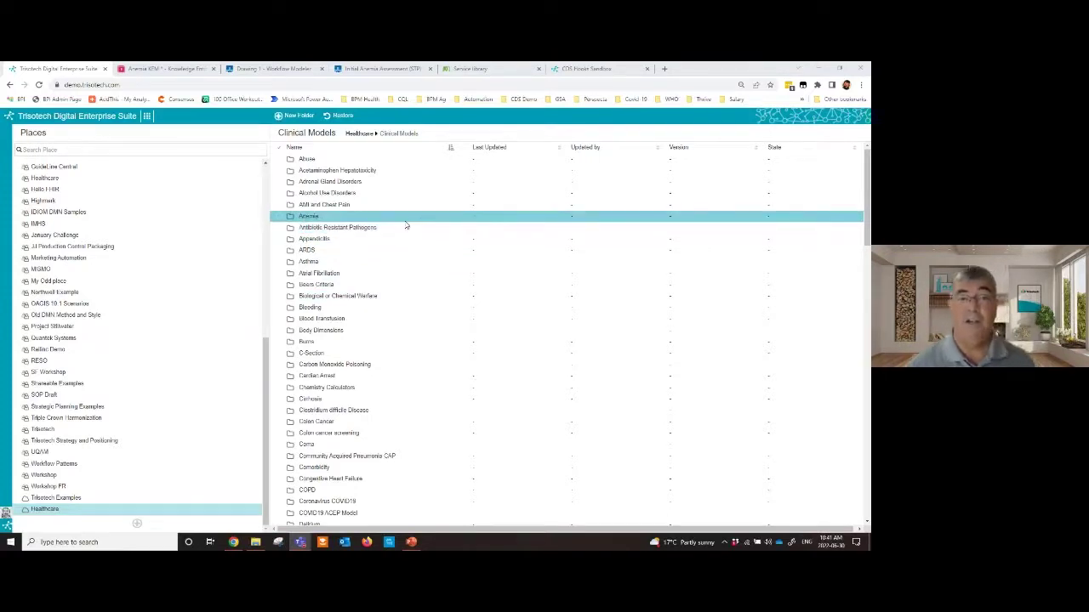
{"action": "left_click", "coordinate": [401, 204]}
{"action": "left_click", "coordinate": [351, 161]}
{"action": "left_click", "coordinate": [355, 171]}
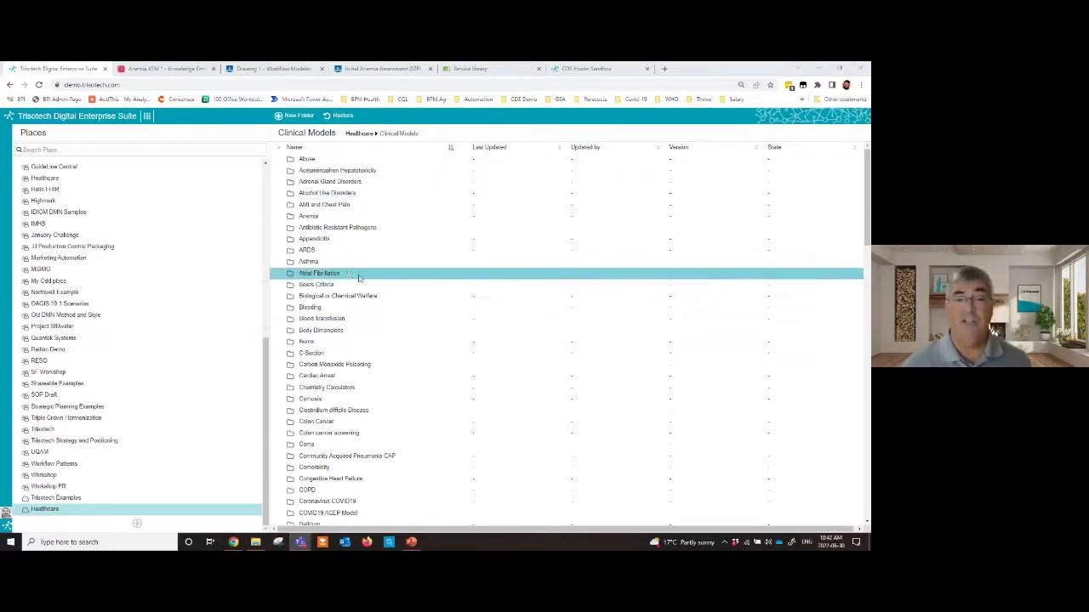
Browse the Asthma and Colon cancer screening folders, then switch to the Anemia KEM tab.
{"action": "double_click", "coordinate": [336, 261]}
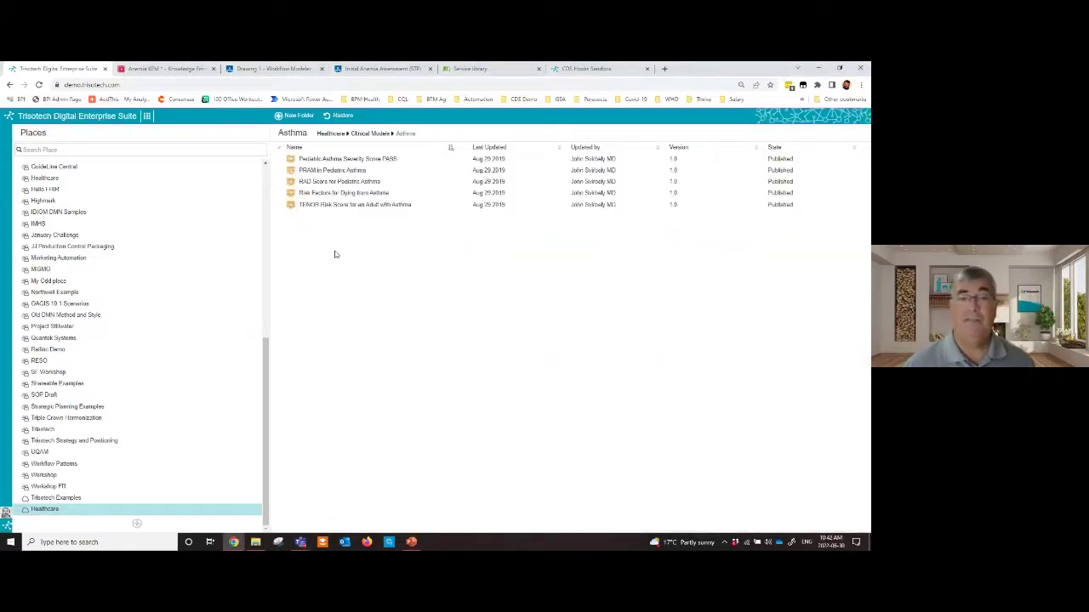
{"action": "left_click", "coordinate": [336, 134]}
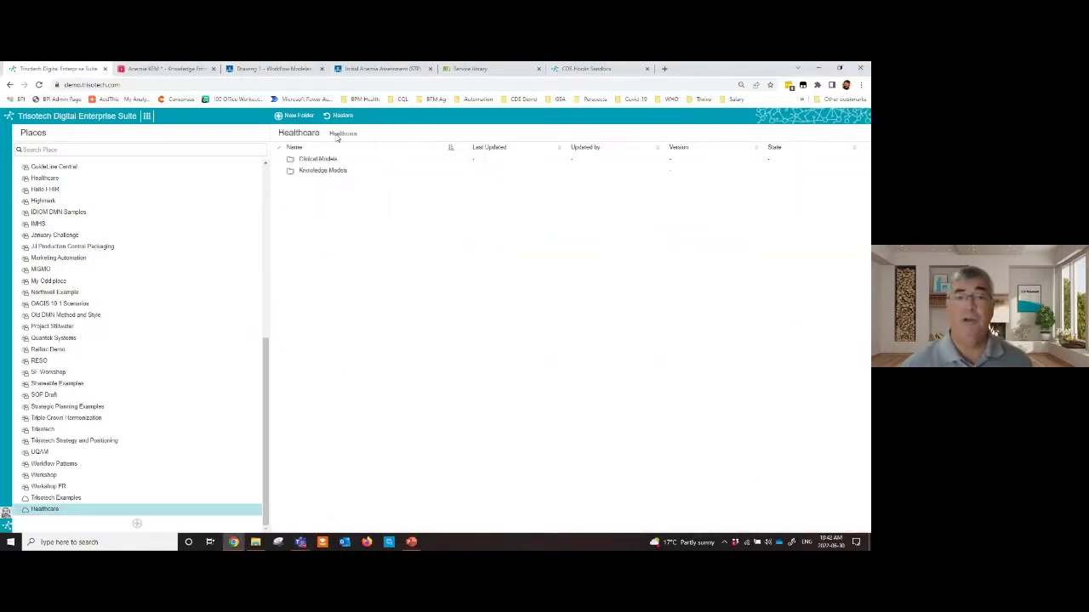
{"action": "double_click", "coordinate": [322, 159]}
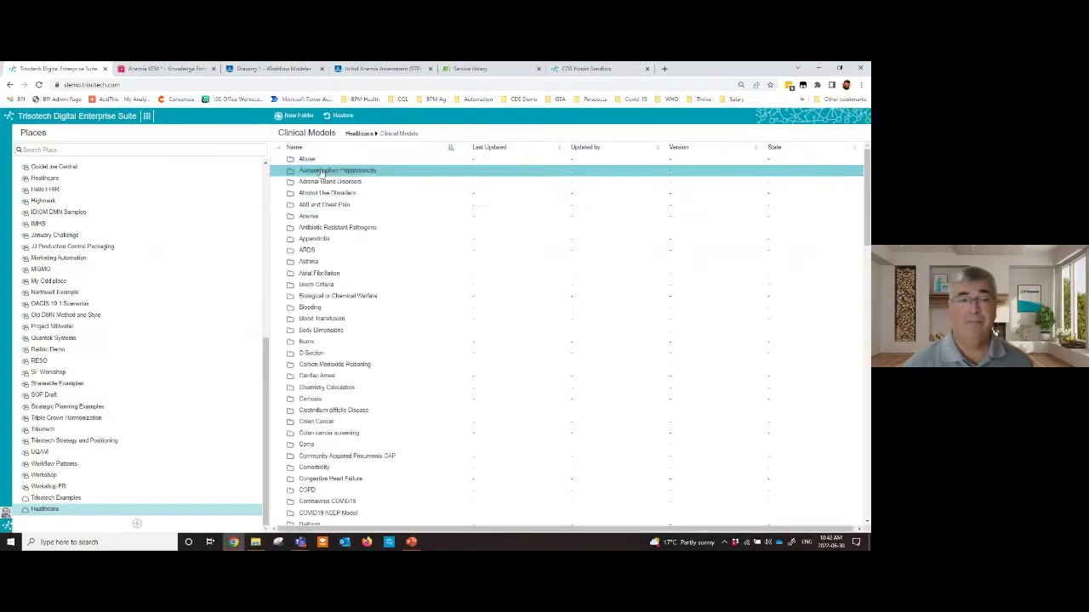
{"action": "double_click", "coordinate": [330, 433]}
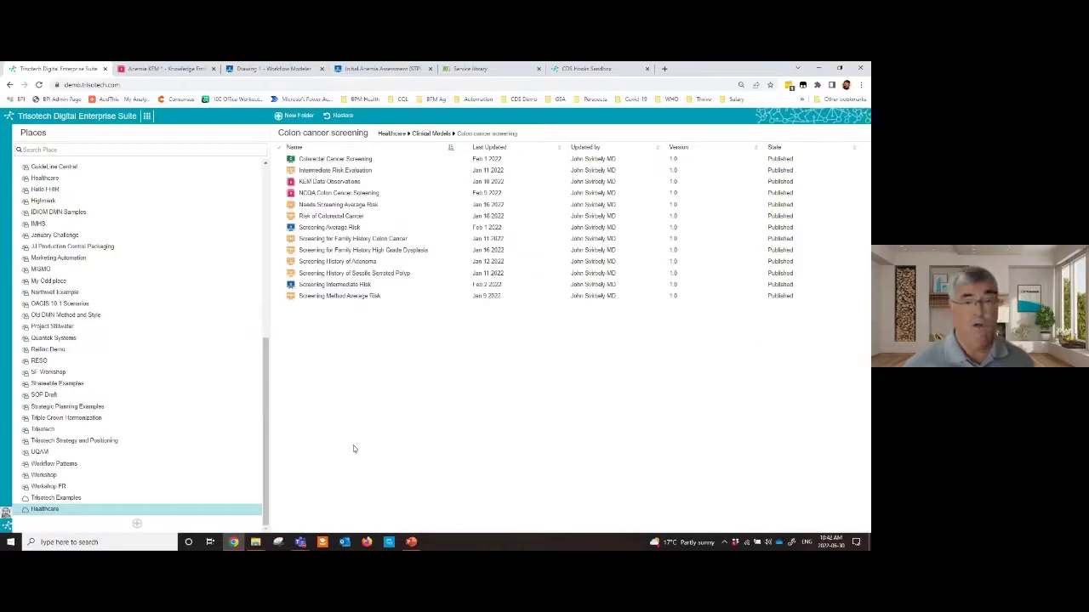
{"action": "left_click", "coordinate": [425, 136]}
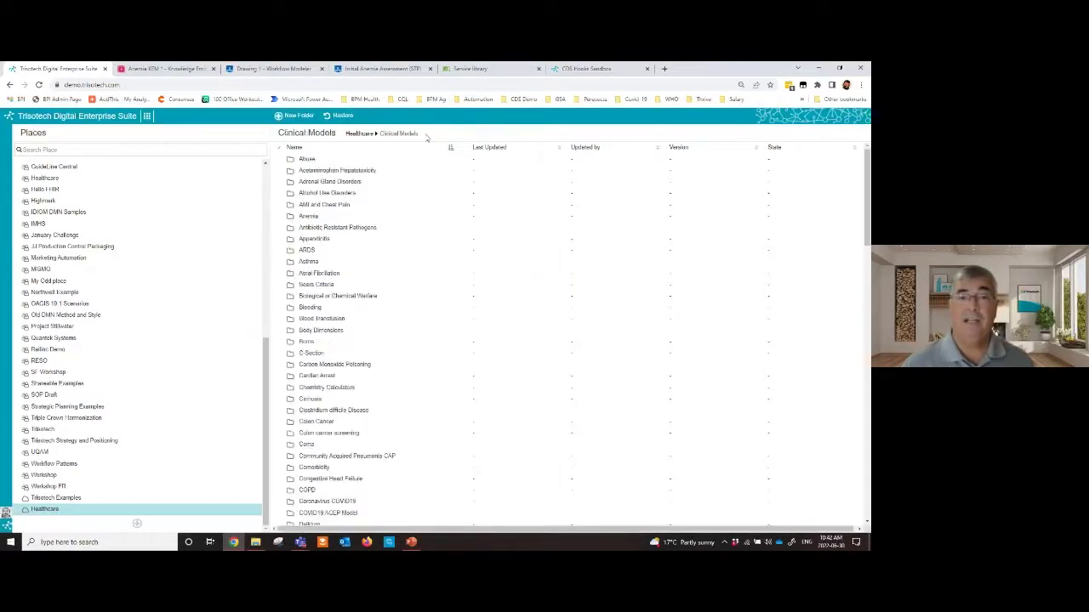
{"action": "left_click", "coordinate": [360, 134]}
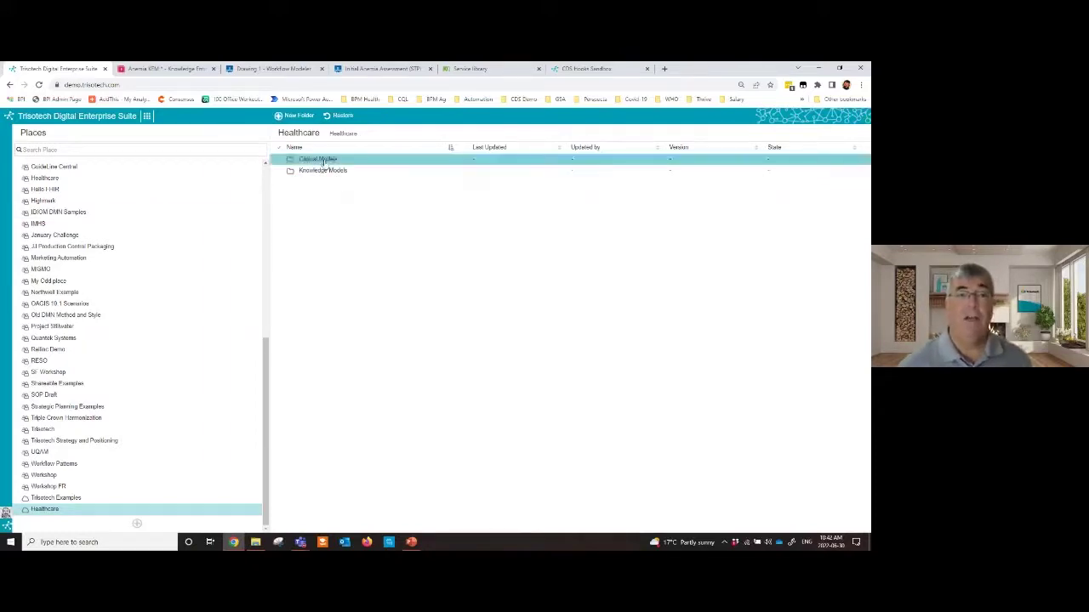
{"action": "left_click", "coordinate": [166, 69]}
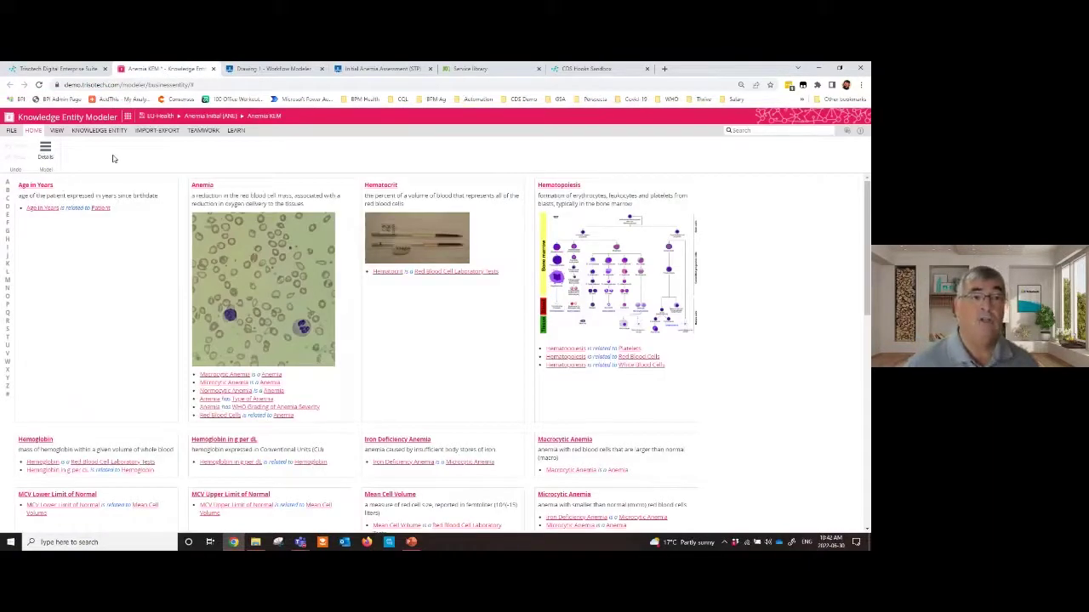
Toggle the term cards' definitions, relations and alternatives, and preview the Diagram view.
{"action": "left_click", "coordinate": [57, 132]}
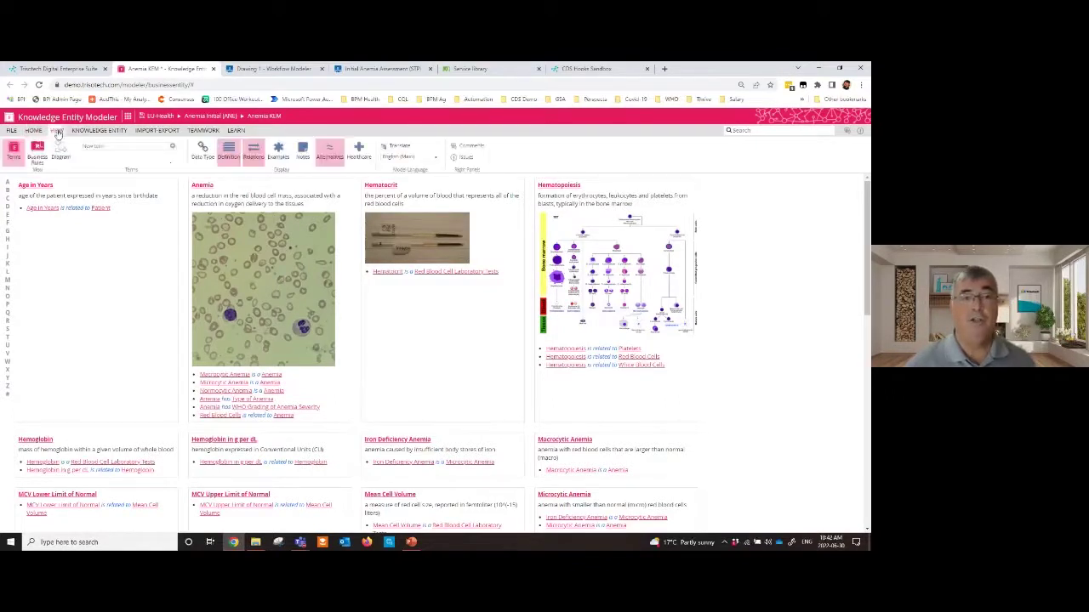
{"action": "left_click", "coordinate": [230, 153]}
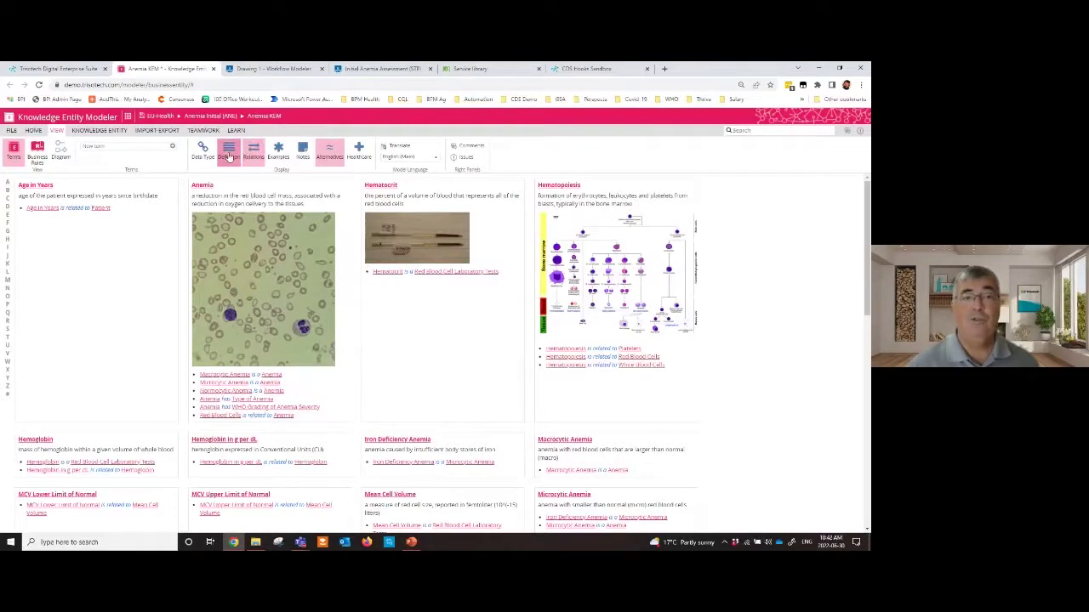
{"action": "left_click", "coordinate": [248, 155]}
{"action": "left_click", "coordinate": [329, 153]}
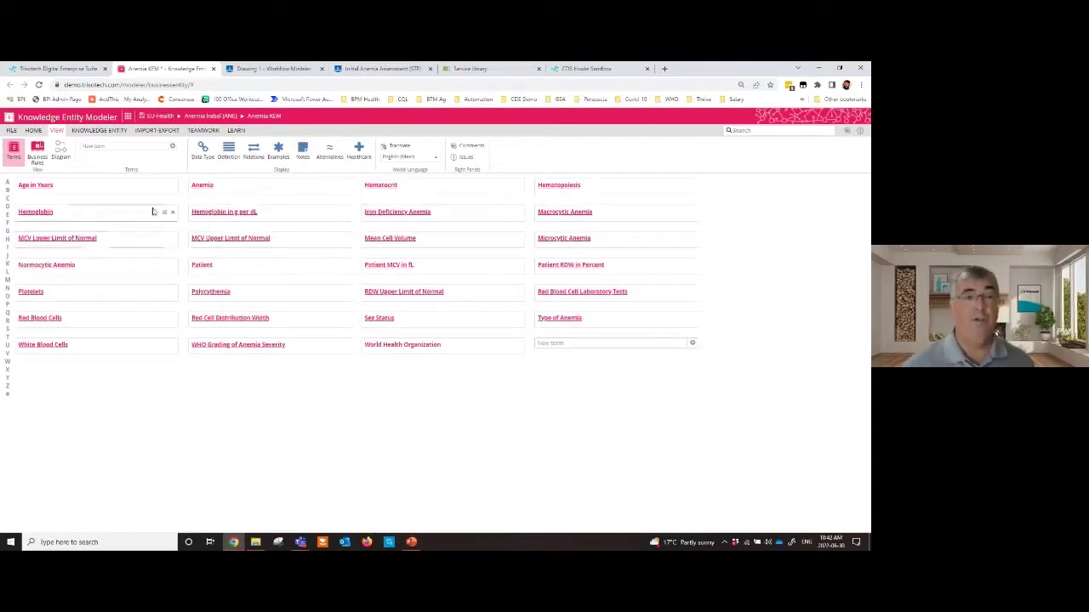
{"action": "left_click", "coordinate": [230, 156]}
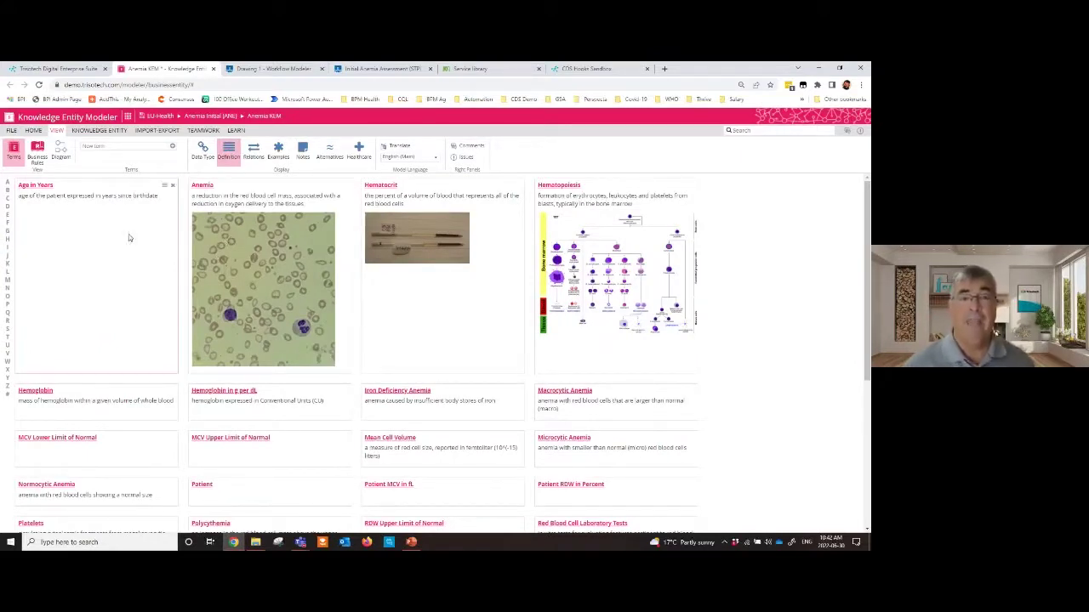
{"action": "left_click", "coordinate": [60, 154]}
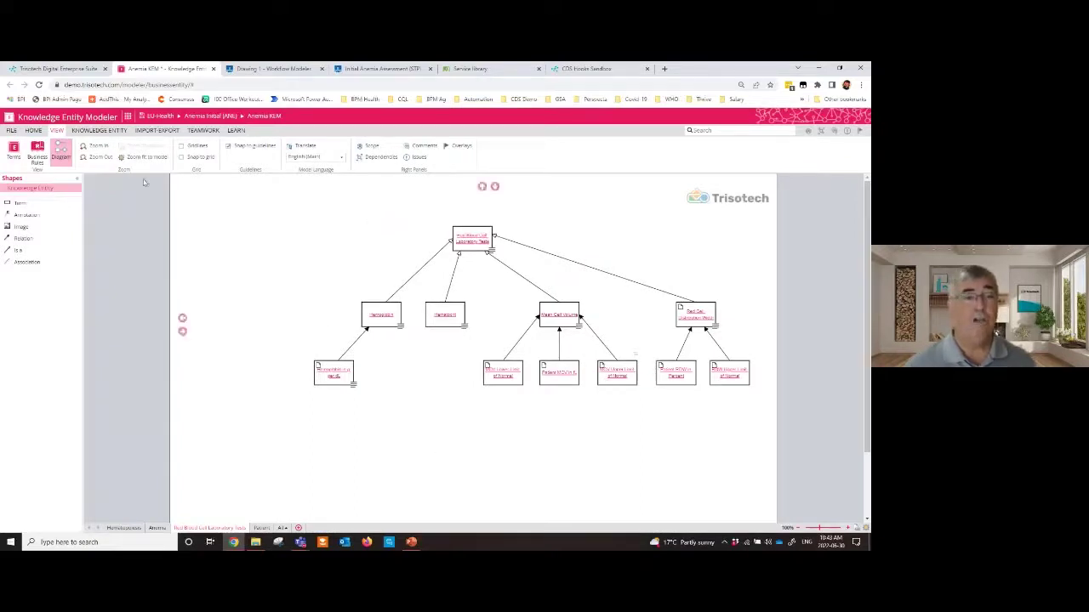
{"action": "left_click", "coordinate": [13, 151]}
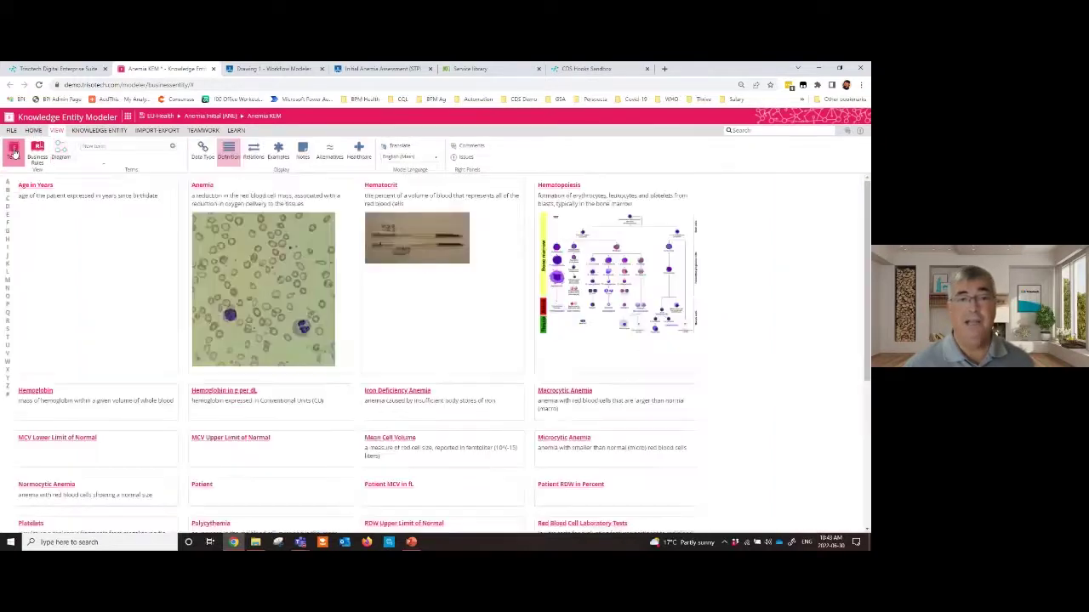
Show relations, alternative names and healthcare codes on every term card, and open Anemia's details.
{"action": "left_click", "coordinate": [253, 153]}
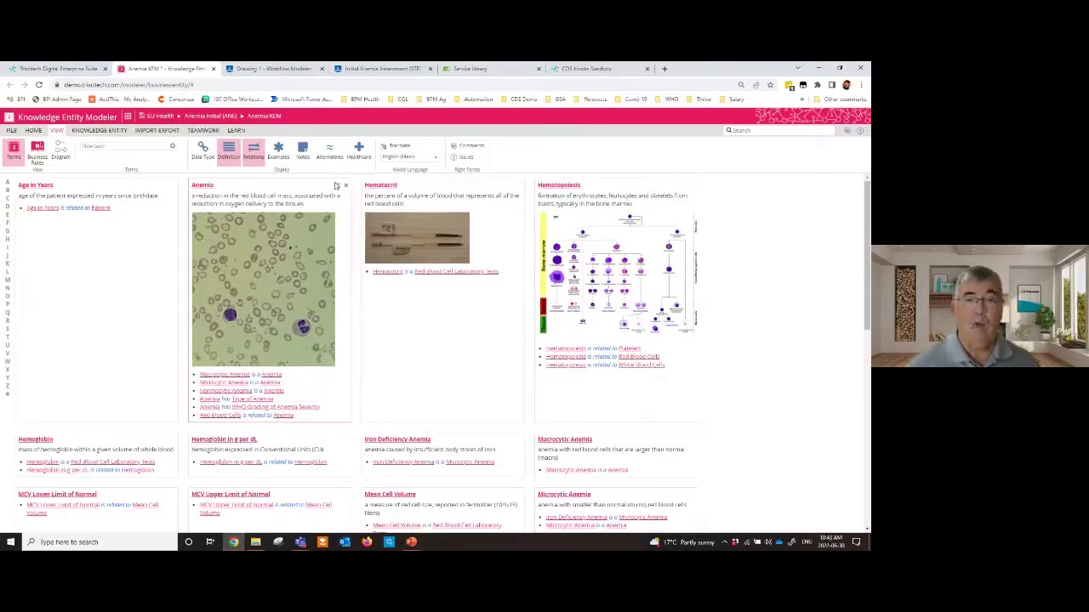
{"action": "left_click", "coordinate": [329, 153]}
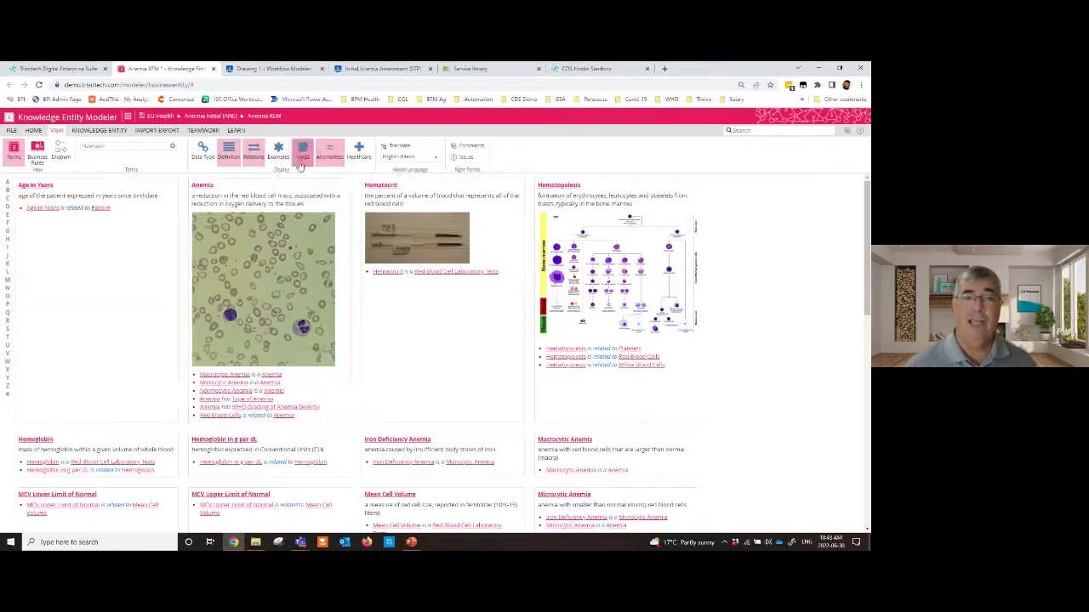
{"action": "left_click", "coordinate": [359, 159]}
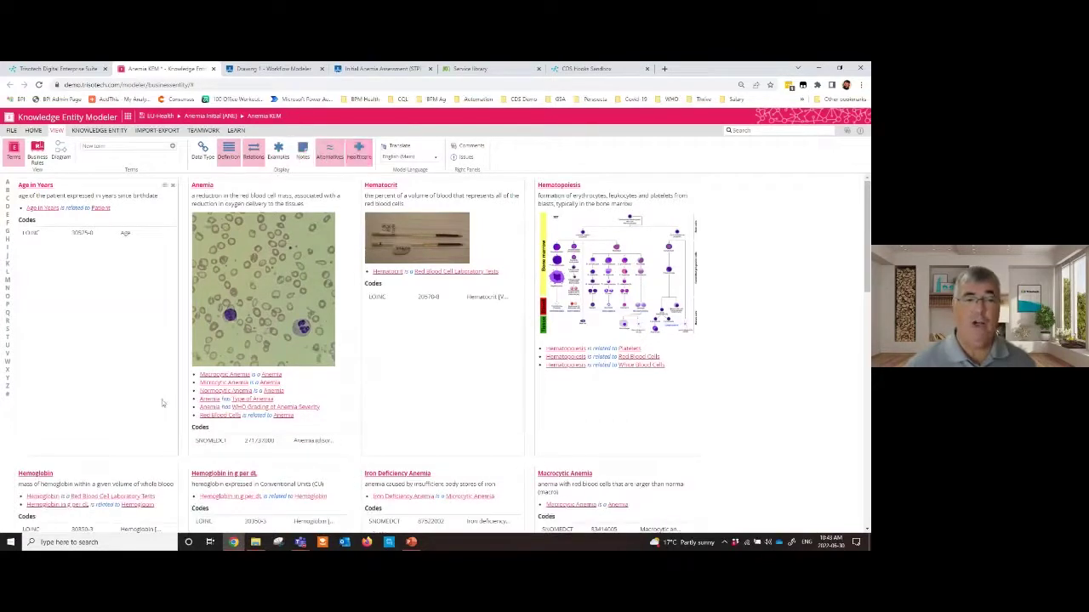
{"action": "left_click_drag", "start_coordinate": [213, 409], "coordinate": [219, 406]}
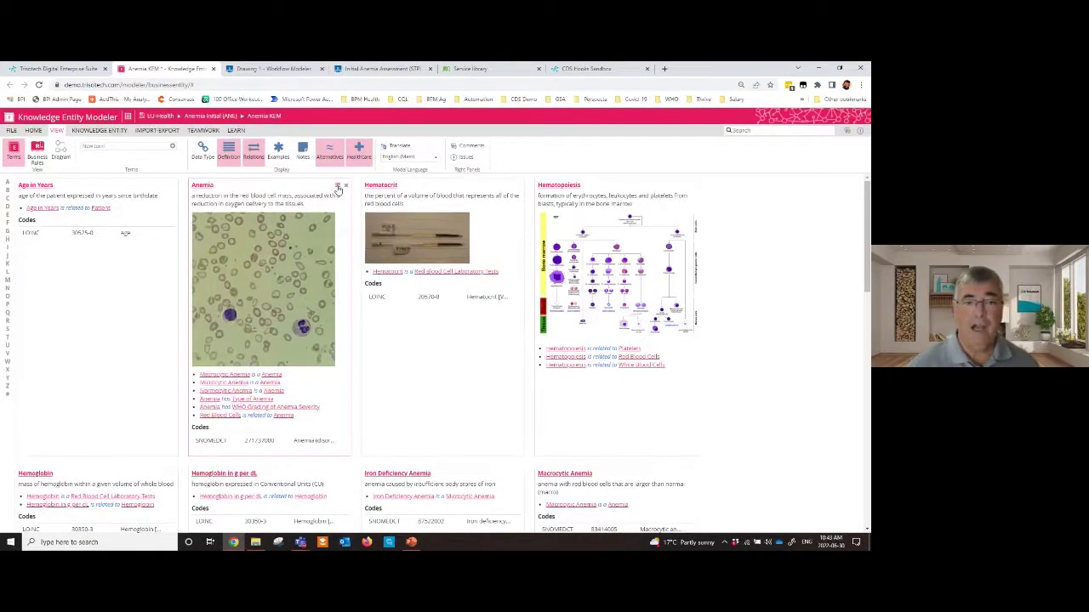
{"action": "left_click", "coordinate": [337, 186]}
Review the Anemia term's healthcare coding, search valuesets for 'anemia', then close its details.
{"action": "scroll", "coordinate": [400, 464], "scroll_direction": "down", "scroll_amount": 1}
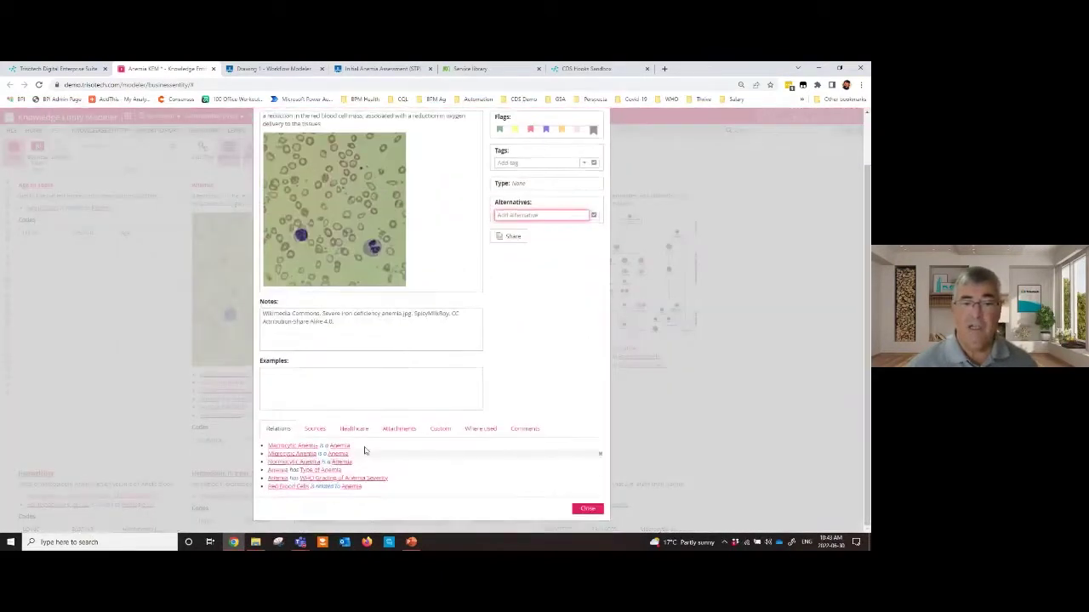
{"action": "left_click", "coordinate": [354, 429]}
{"action": "scroll", "coordinate": [307, 447], "scroll_direction": "down", "scroll_amount": 1}
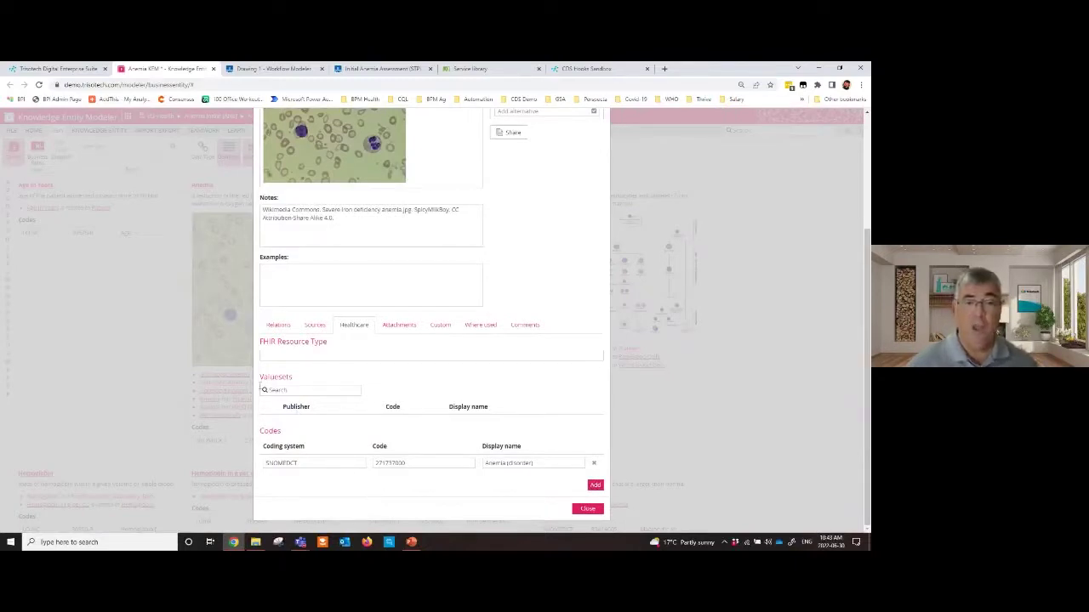
{"action": "left_click", "coordinate": [283, 389]}
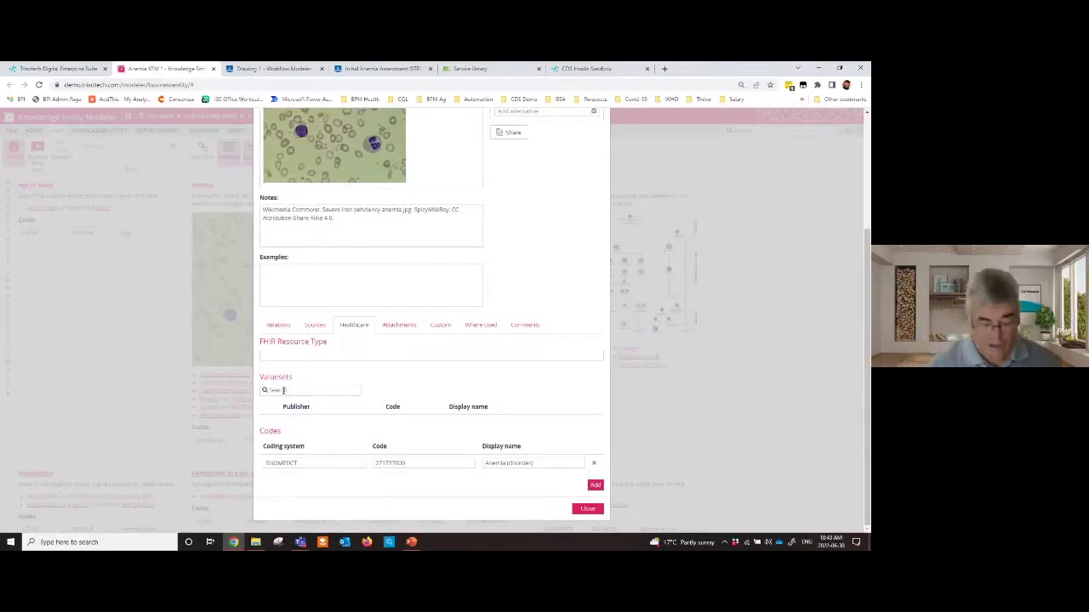
{"action": "type", "text": "anem"}
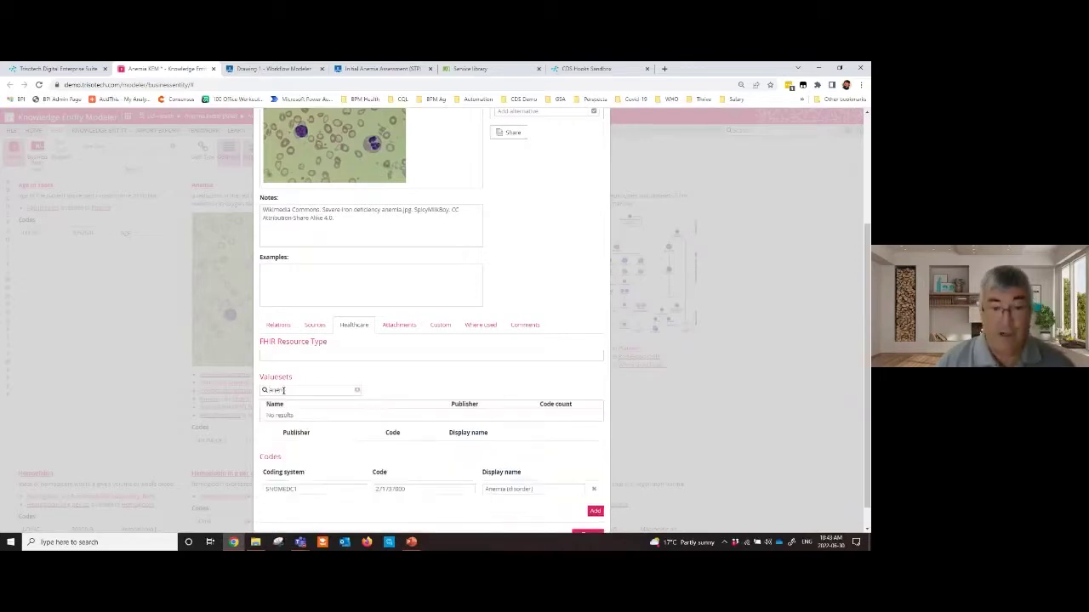
{"action": "type", "text": "ia"}
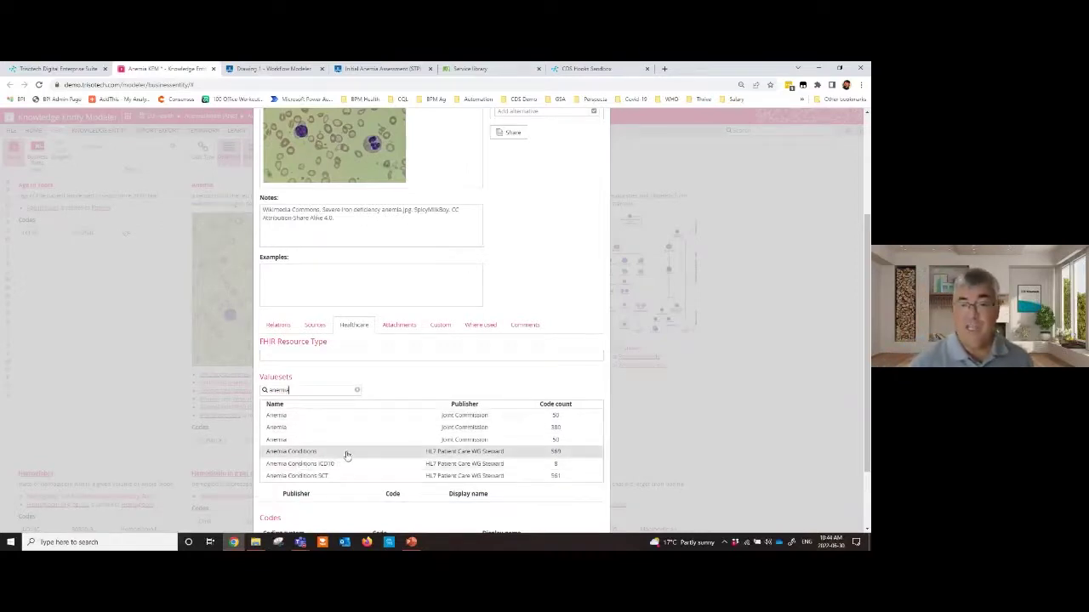
{"action": "scroll", "coordinate": [344, 451], "scroll_direction": "down", "scroll_amount": 1}
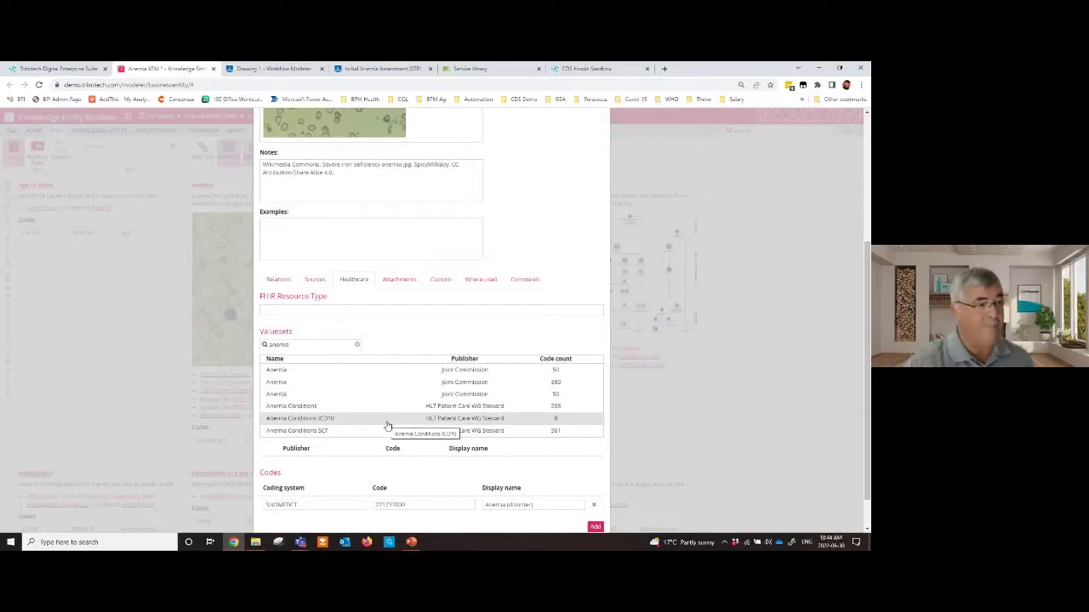
{"action": "scroll", "coordinate": [557, 273], "scroll_direction": "up", "scroll_amount": 5}
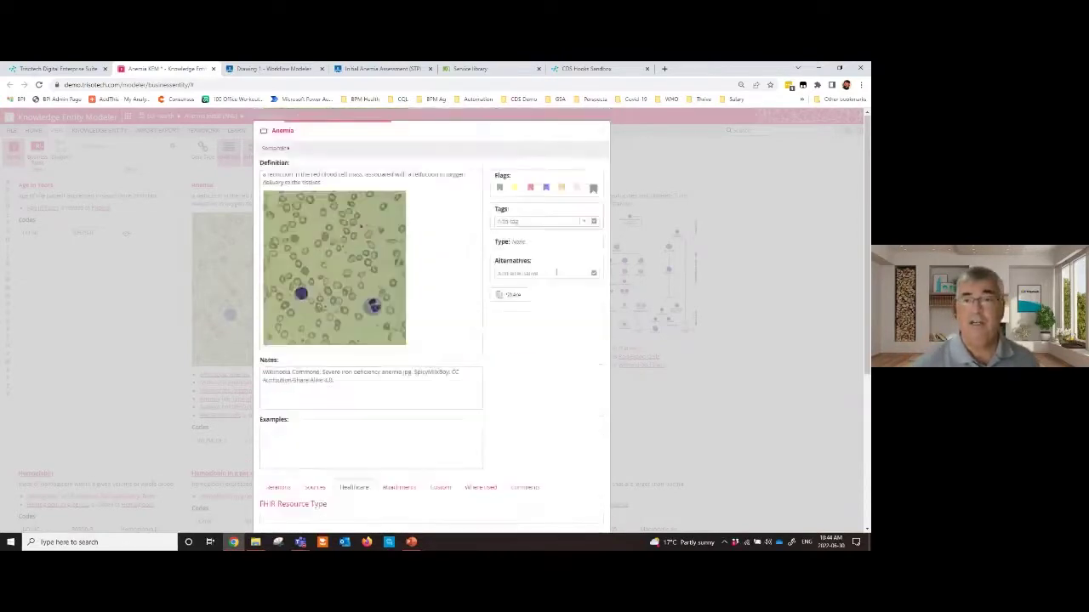
{"action": "left_click", "coordinate": [603, 133]}
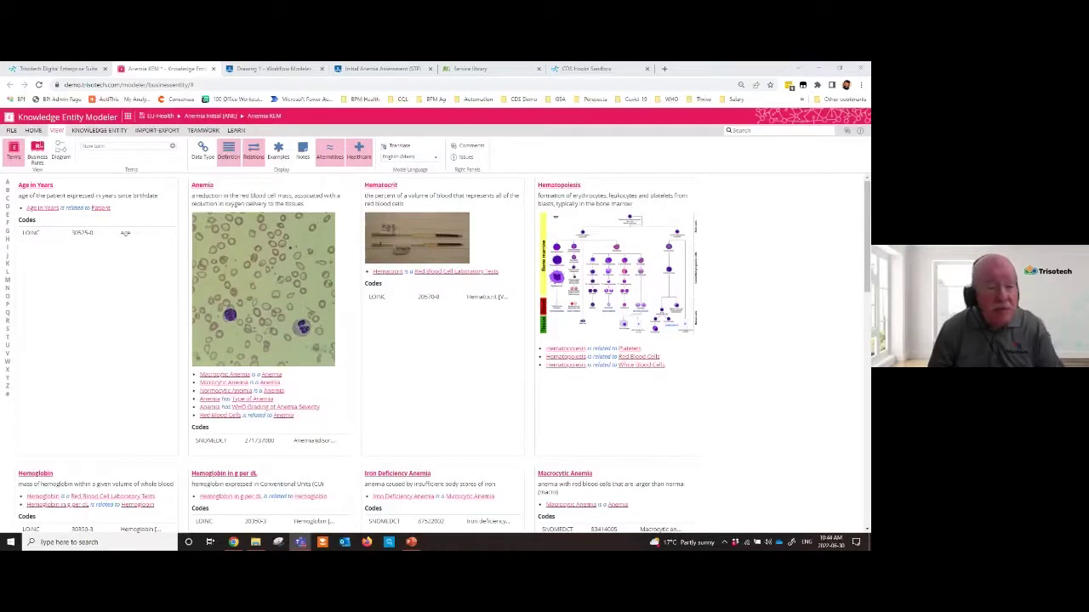
On Drawing 1, place a FHIR R4 Clinical > Diagnostics Observation and open its details.
{"action": "left_click", "coordinate": [279, 69]}
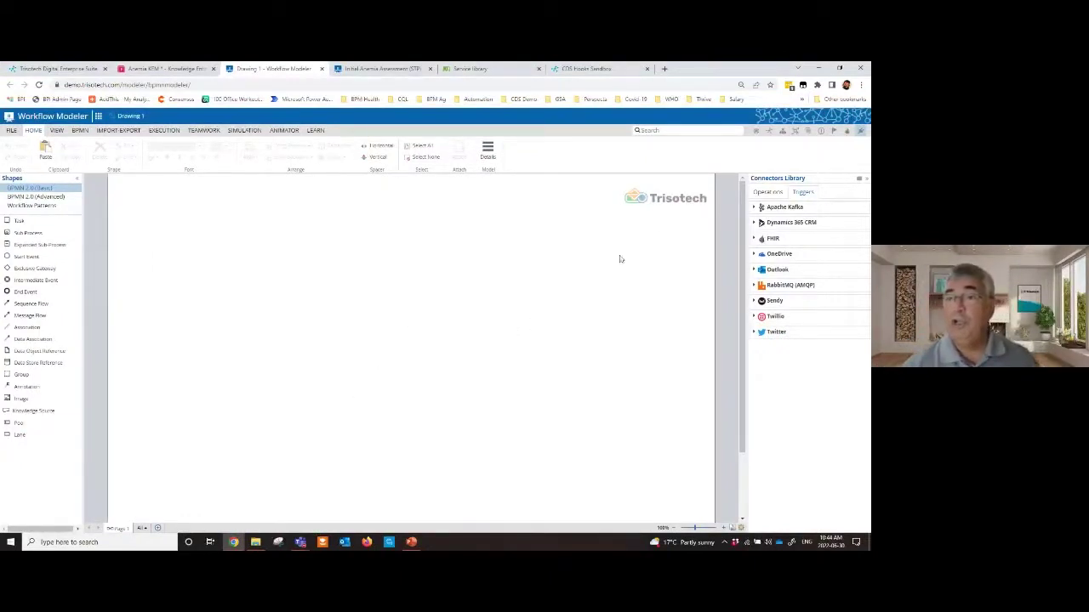
{"action": "left_click", "coordinate": [781, 133]}
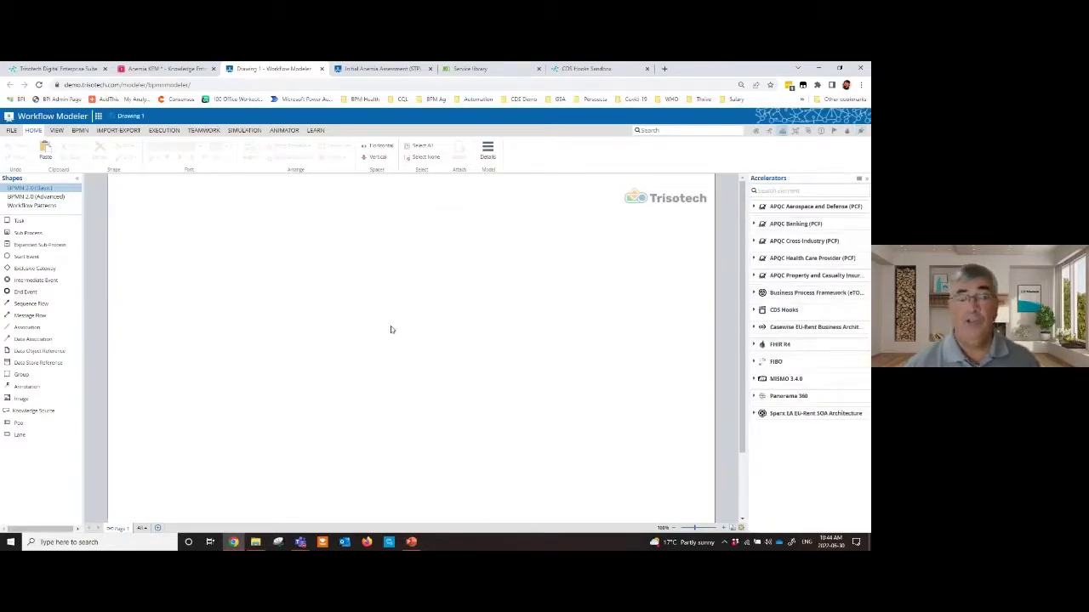
{"action": "left_click", "coordinate": [754, 345]}
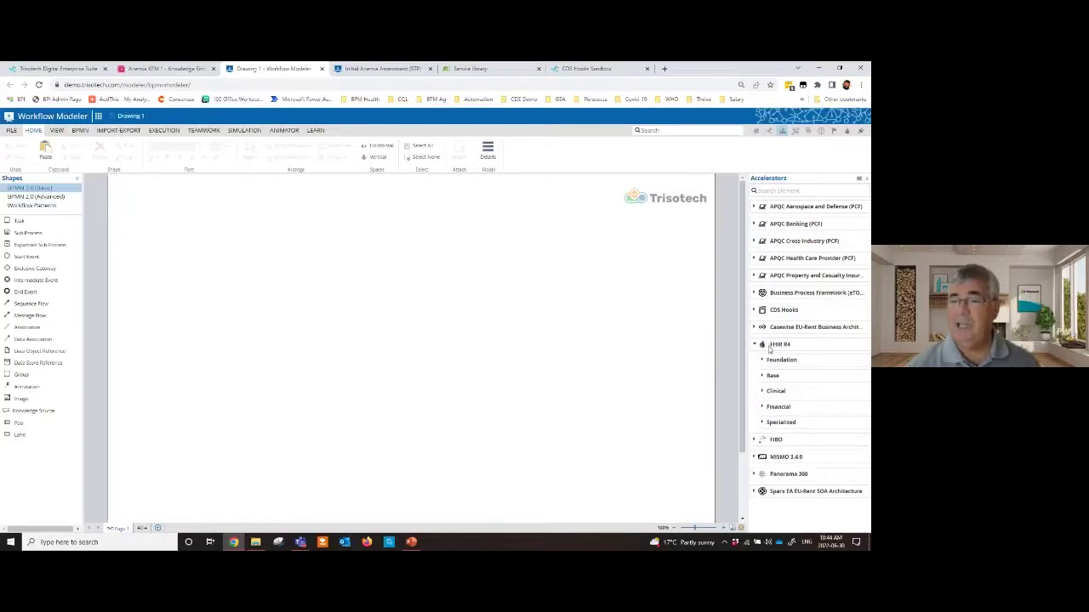
{"action": "left_click", "coordinate": [774, 392]}
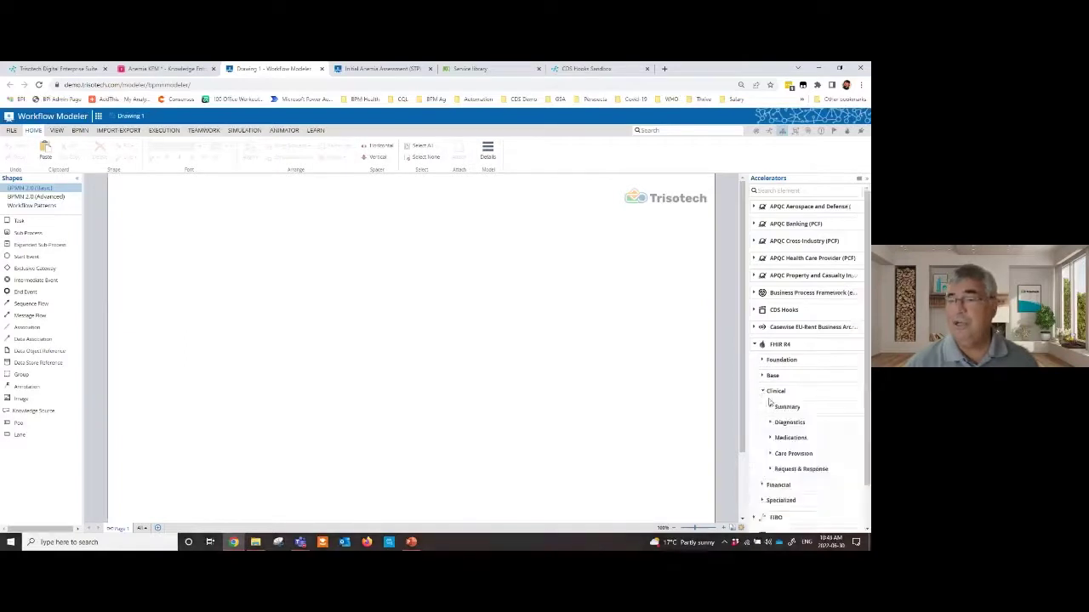
{"action": "left_click", "coordinate": [771, 423]}
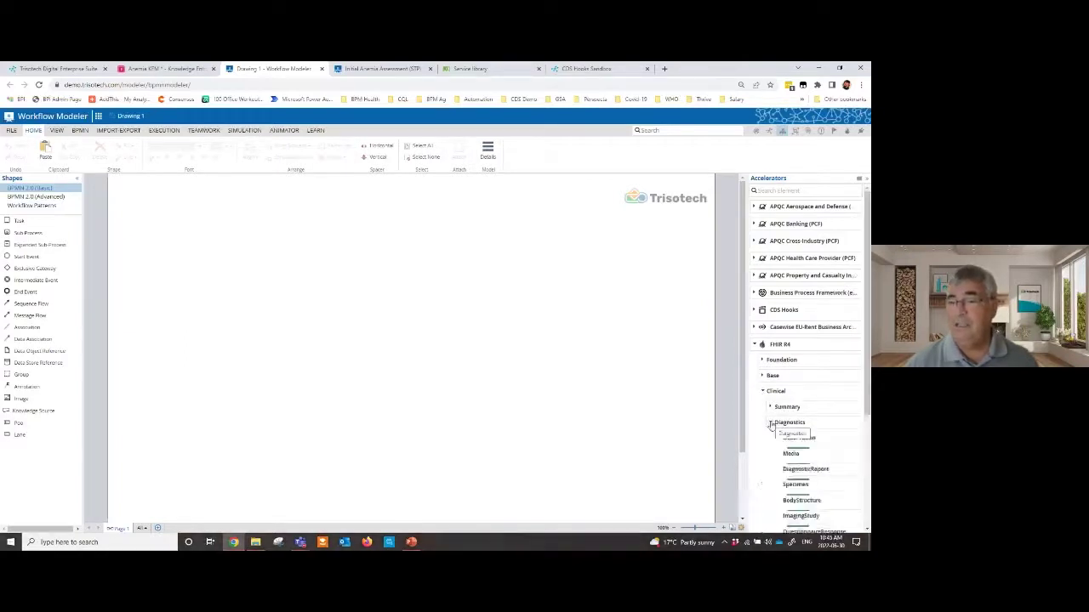
{"action": "left_click_drag", "start_coordinate": [798, 438], "coordinate": [419, 321]}
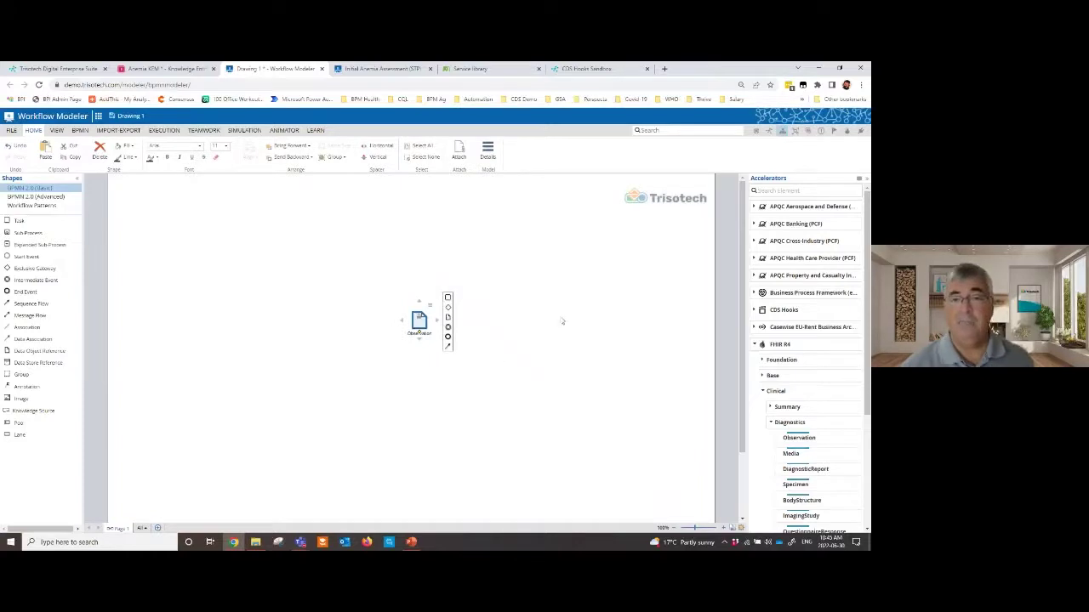
{"action": "left_click", "coordinate": [562, 322]}
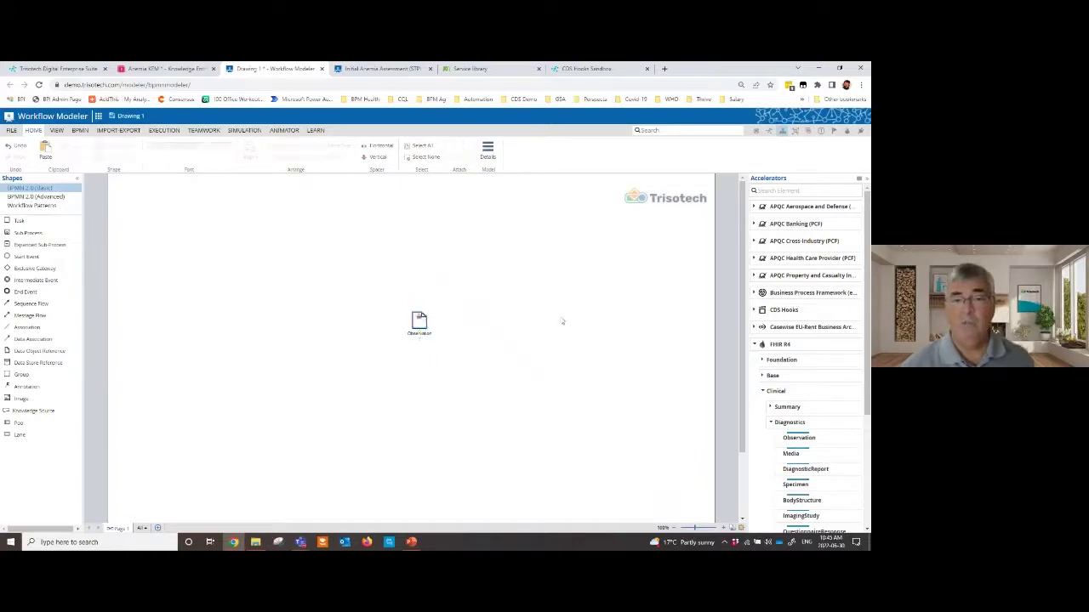
{"action": "double_click", "coordinate": [430, 313]}
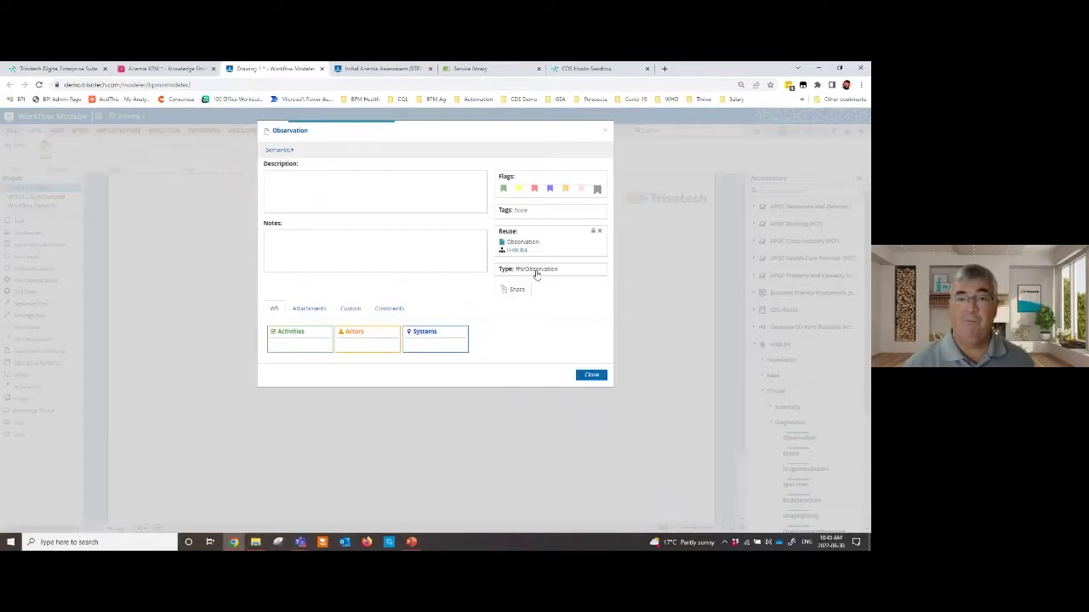
Inspect the fhirObservation type's effectivePeriod, effectiveTiming and code fields, then close every dialog.
{"action": "left_click", "coordinate": [536, 270]}
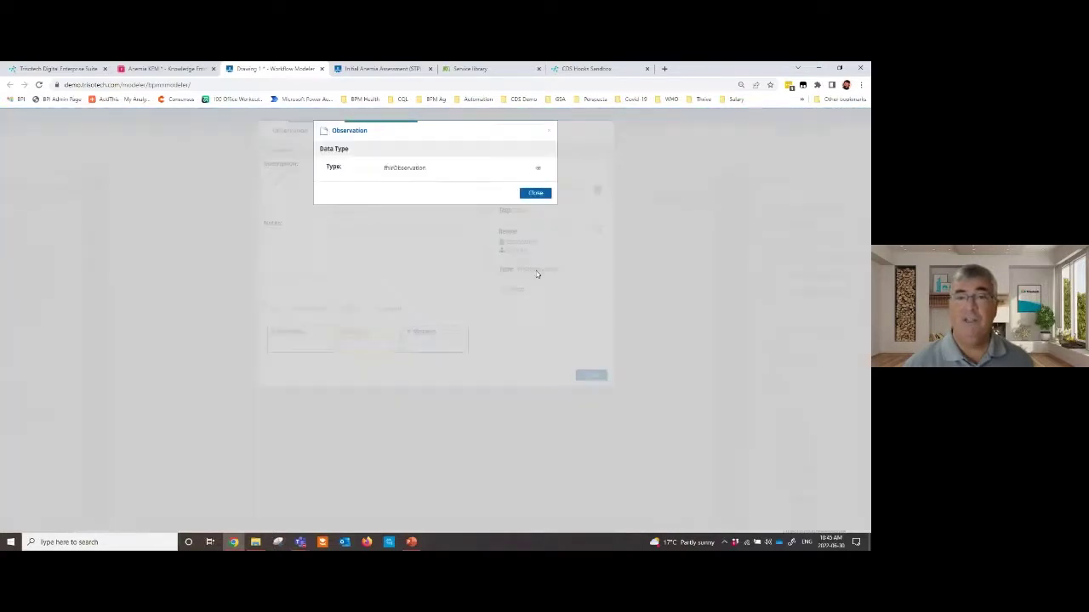
{"action": "left_click", "coordinate": [537, 171]}
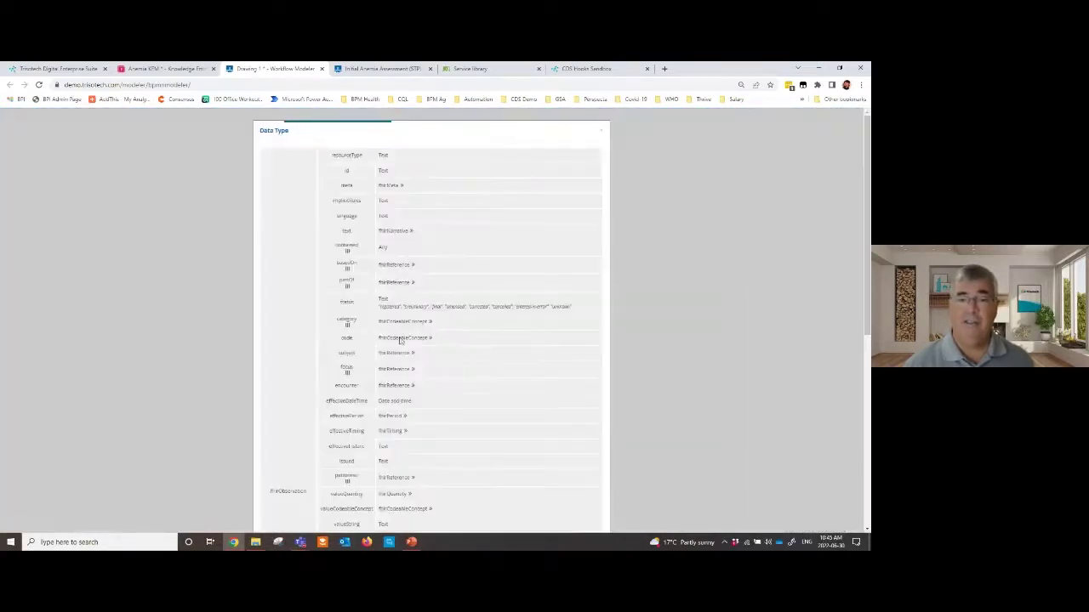
{"action": "scroll", "coordinate": [414, 341], "scroll_direction": "down", "scroll_amount": 1}
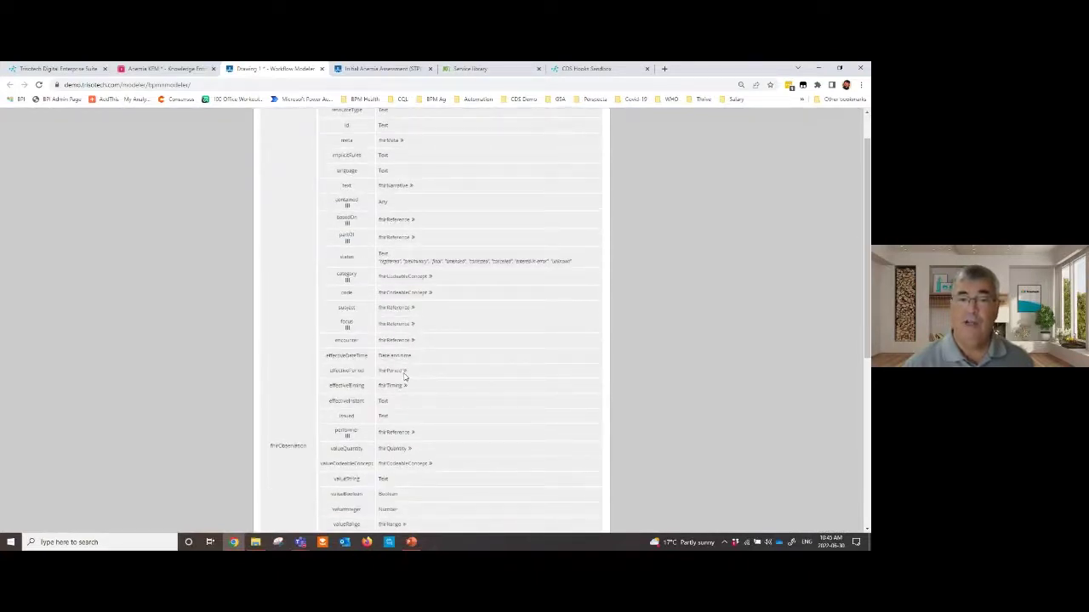
{"action": "left_click", "coordinate": [405, 371]}
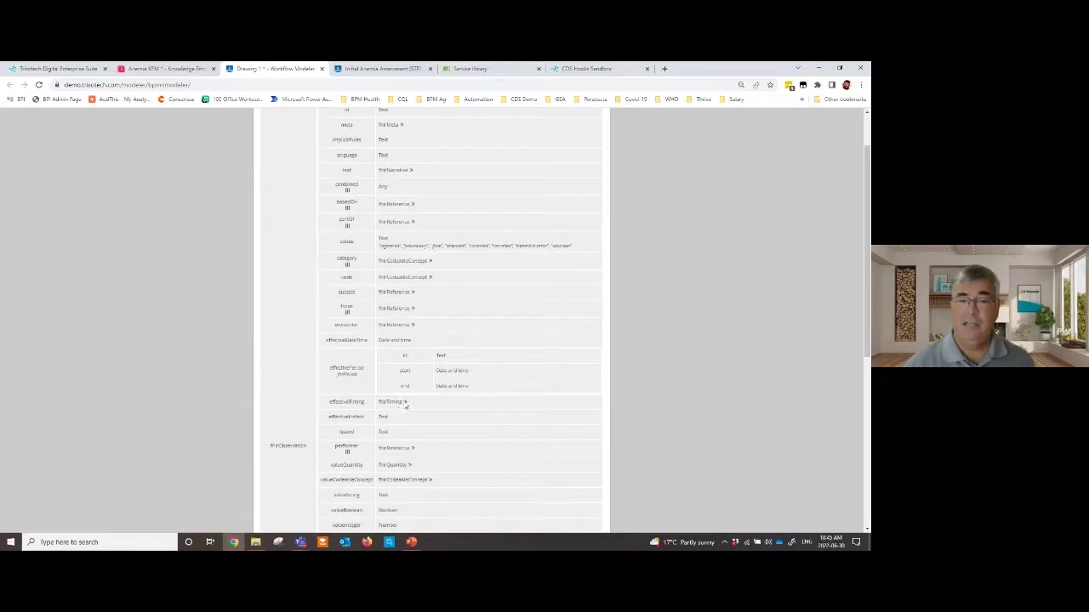
{"action": "left_click", "coordinate": [405, 402]}
{"action": "scroll", "coordinate": [463, 303], "scroll_direction": "down", "scroll_amount": 4}
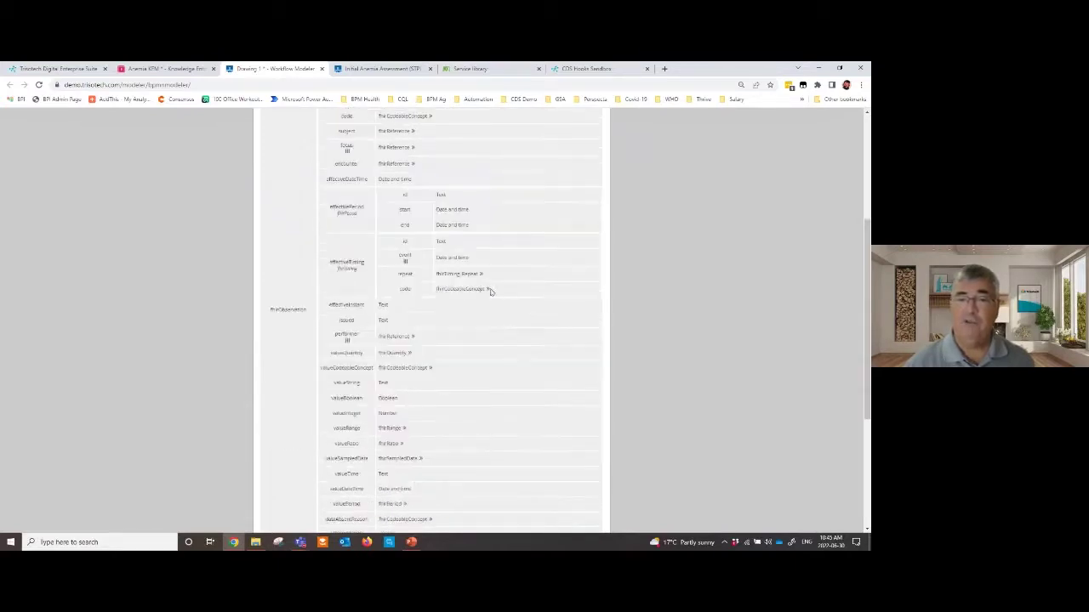
{"action": "left_click", "coordinate": [487, 291]}
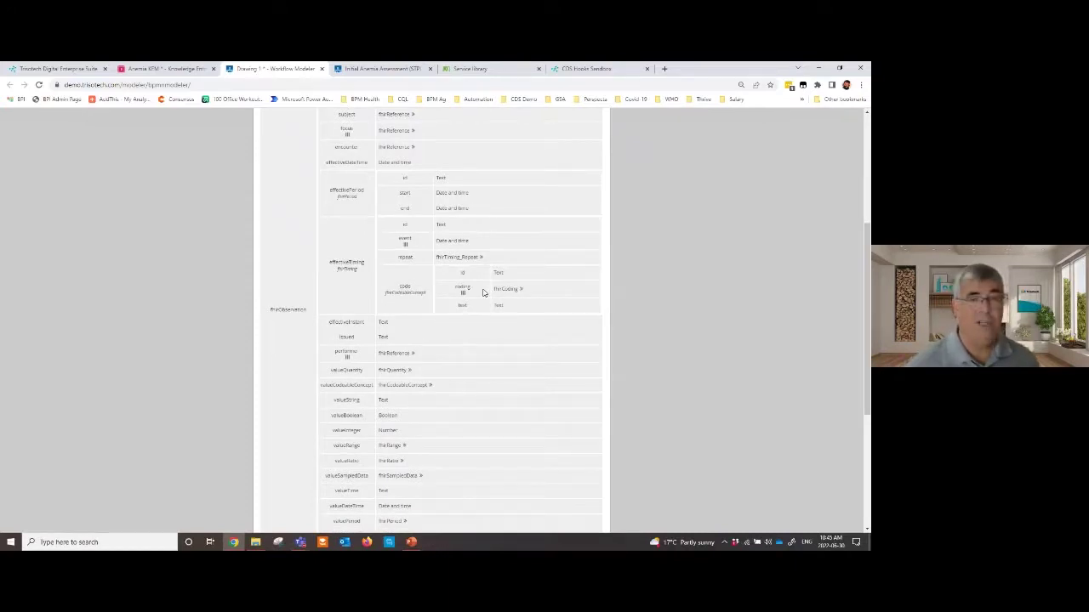
{"action": "scroll", "coordinate": [489, 289], "scroll_direction": "up", "scroll_amount": 5}
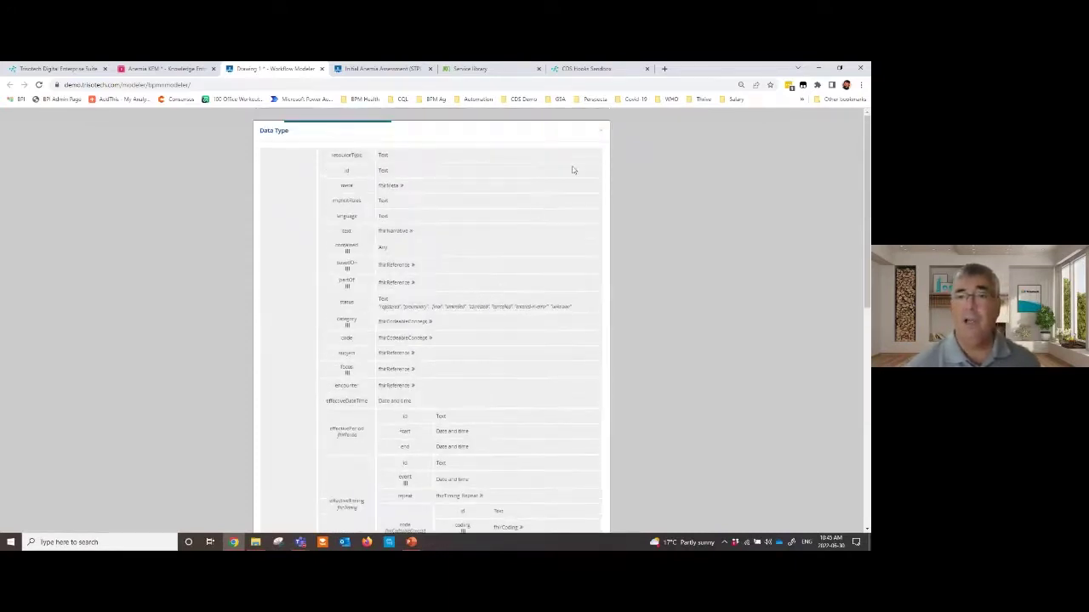
{"action": "left_click", "coordinate": [601, 130]}
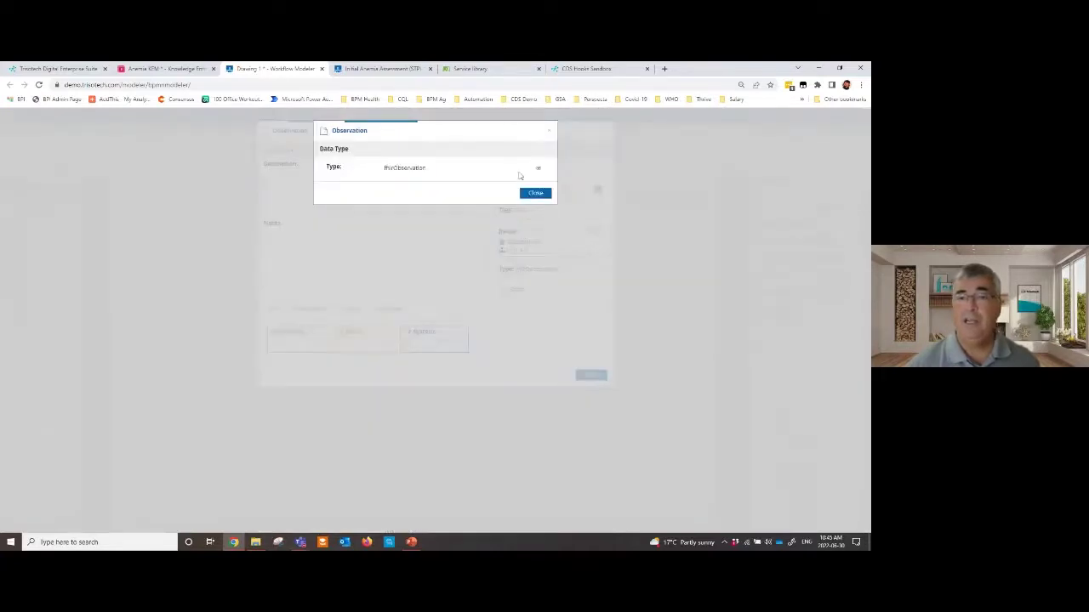
{"action": "left_click", "coordinate": [534, 193]}
{"action": "left_click", "coordinate": [585, 375]}
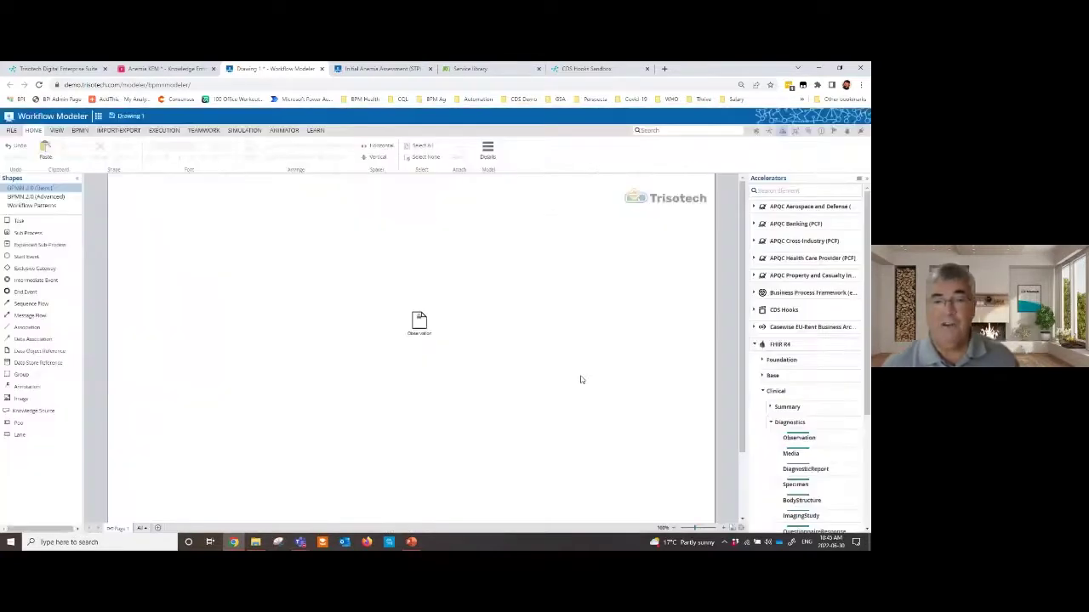
Place an On FHIR Resource trigger from the FHIR connector left of the Observation.
{"action": "left_click", "coordinate": [754, 344]}
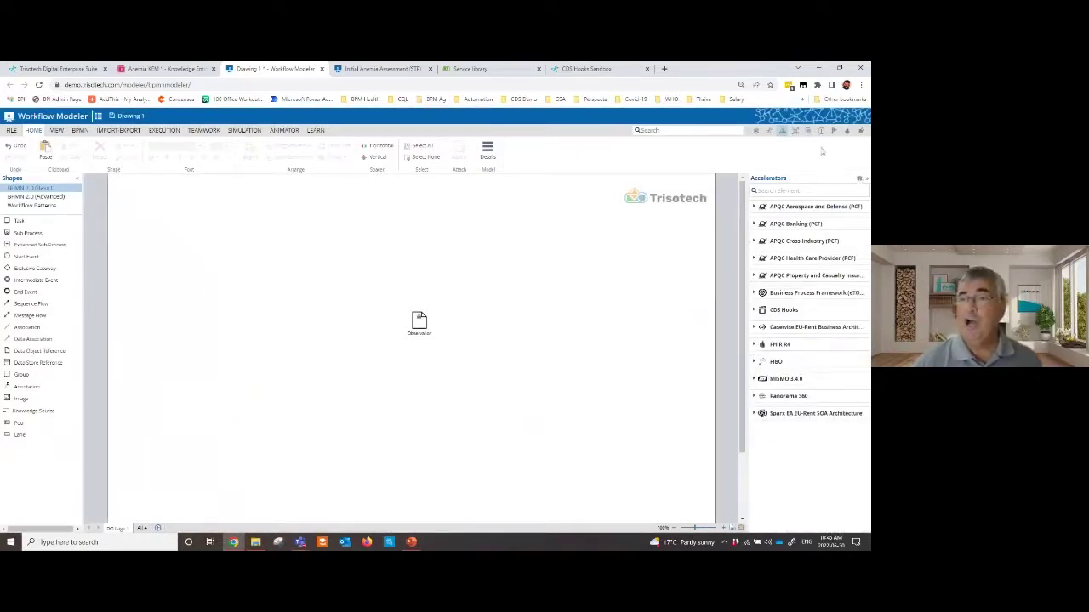
{"action": "left_click", "coordinate": [861, 131]}
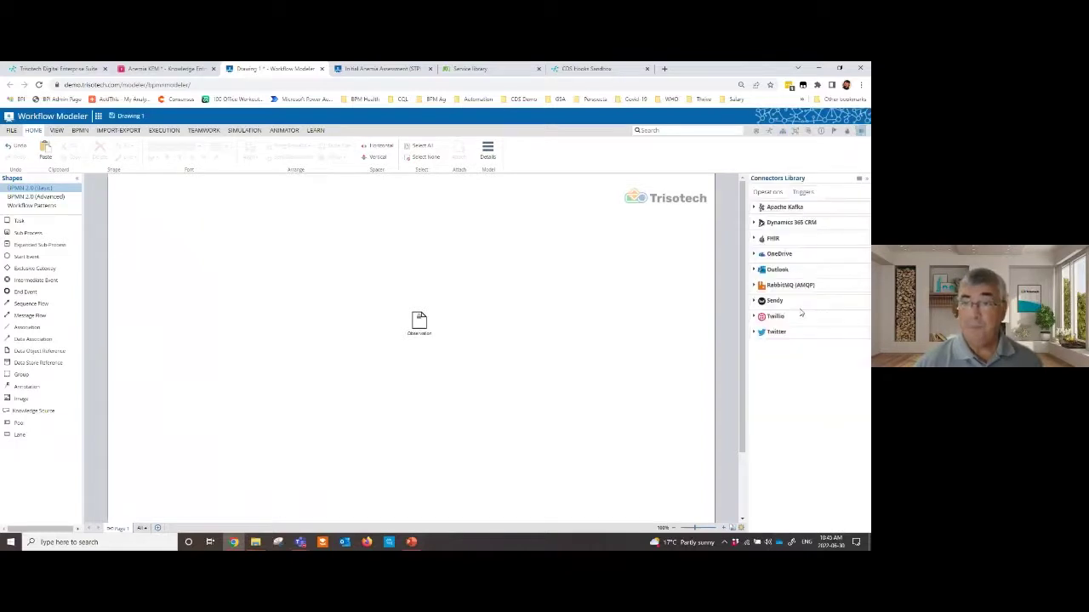
{"action": "left_click", "coordinate": [754, 239]}
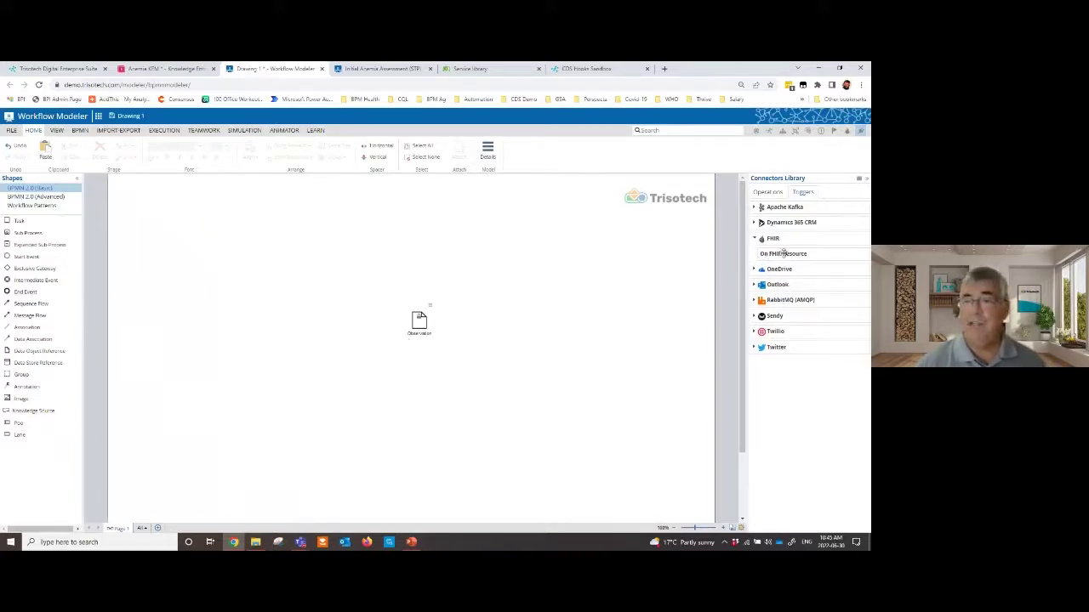
{"action": "left_click_drag", "start_coordinate": [771, 255], "coordinate": [232, 316]}
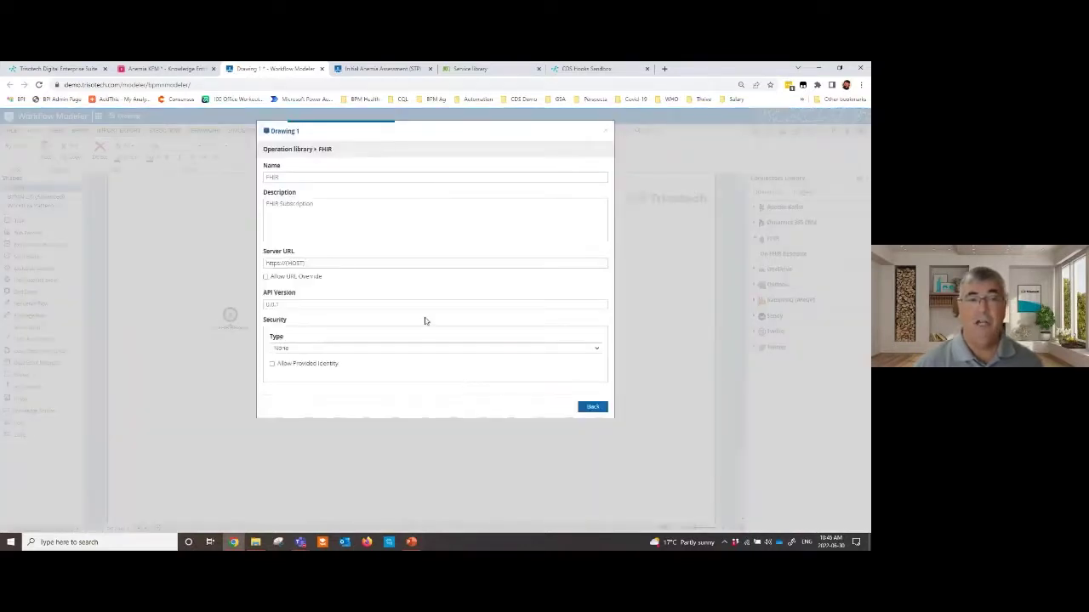
{"action": "left_click", "coordinate": [590, 408]}
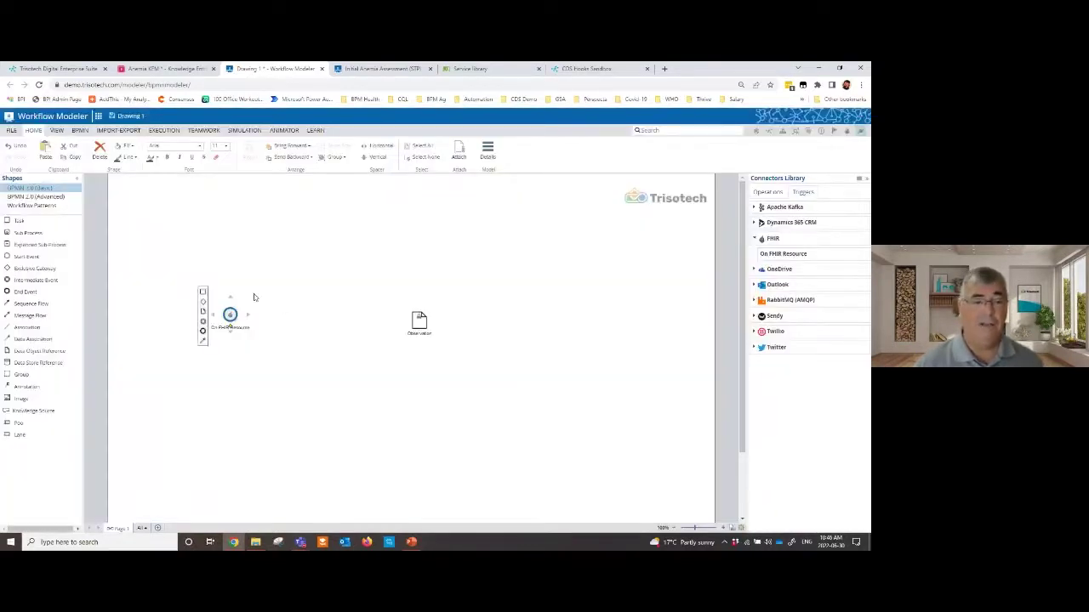
Change the On FHIR Resource trigger's Criteria to {Encounter} in its Trigger attributes.
{"action": "left_click", "coordinate": [294, 328]}
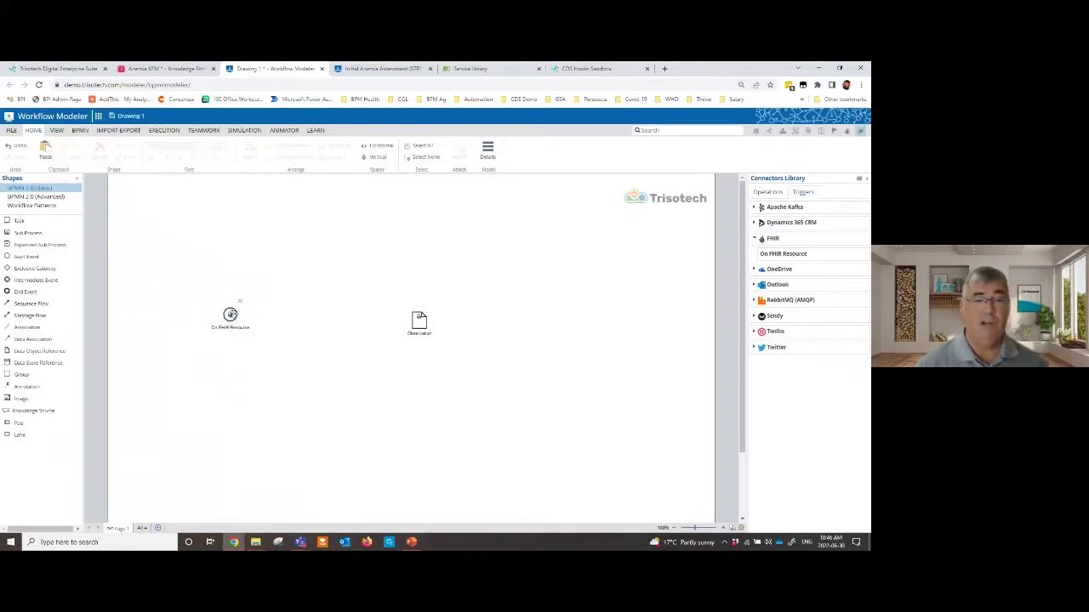
{"action": "right_click", "coordinate": [230, 315]}
{"action": "mouse_move", "coordinate": [292, 349]}
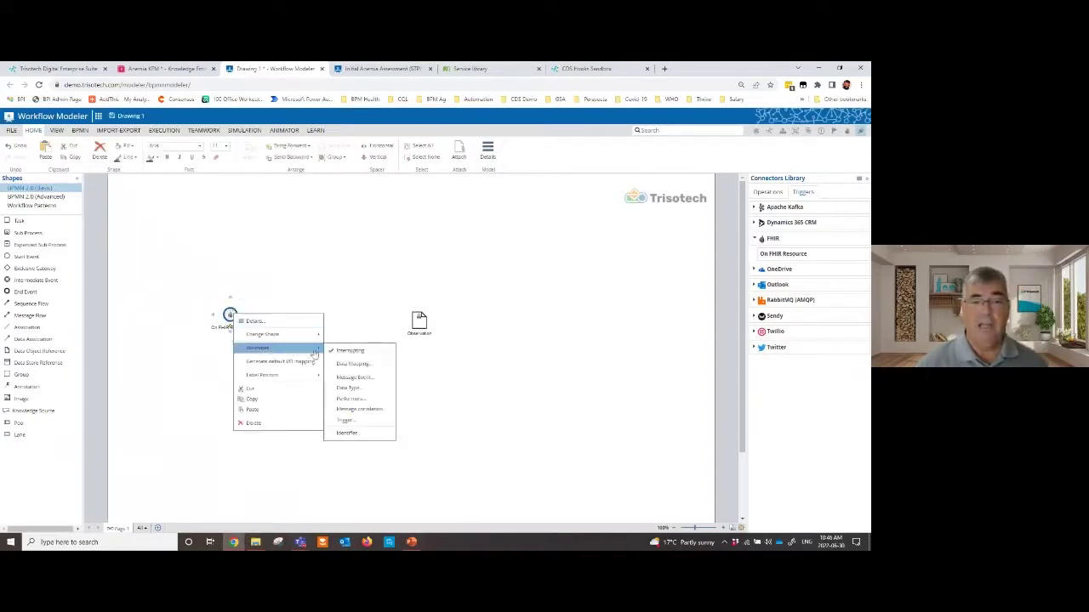
{"action": "left_click", "coordinate": [347, 420]}
{"action": "left_click", "coordinate": [383, 248]}
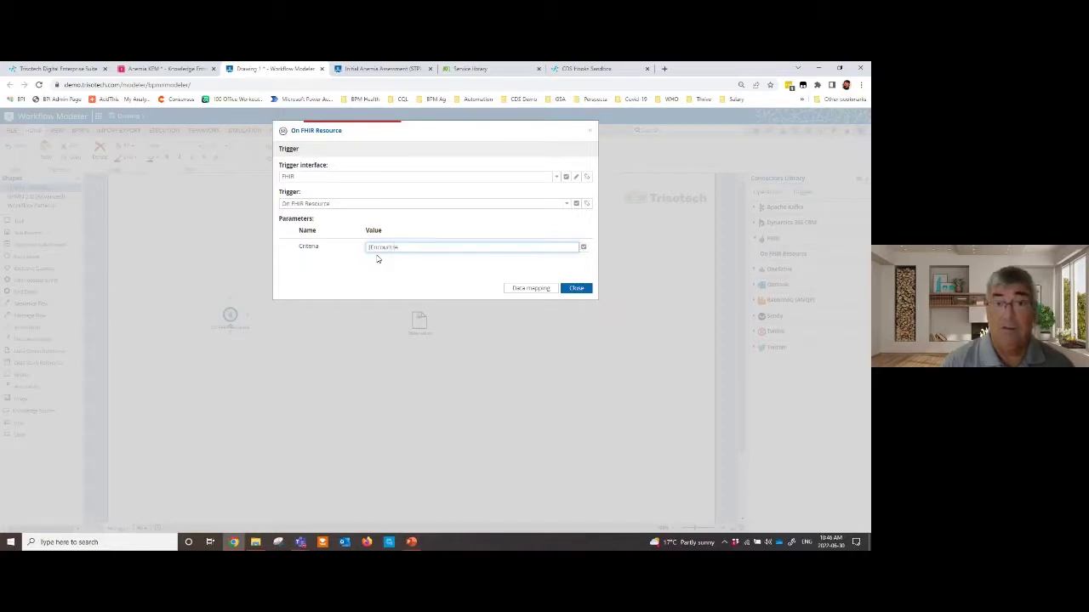
{"action": "key", "text": "BackSpace"}
{"action": "key", "text": "BackSpace"}
{"action": "type", "text": "ter"}
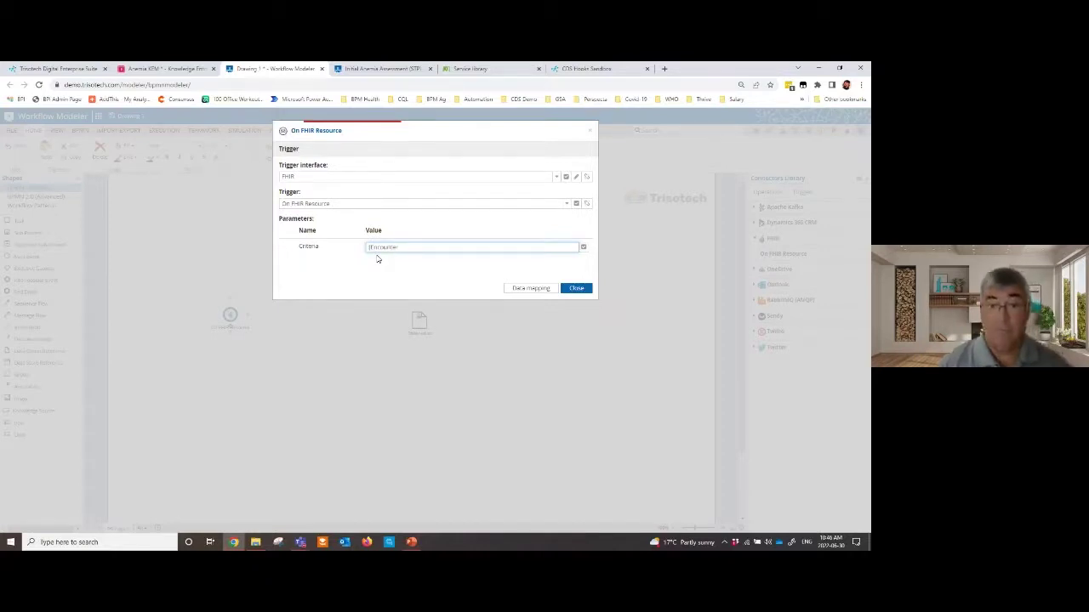
{"action": "left_click", "coordinate": [576, 288]}
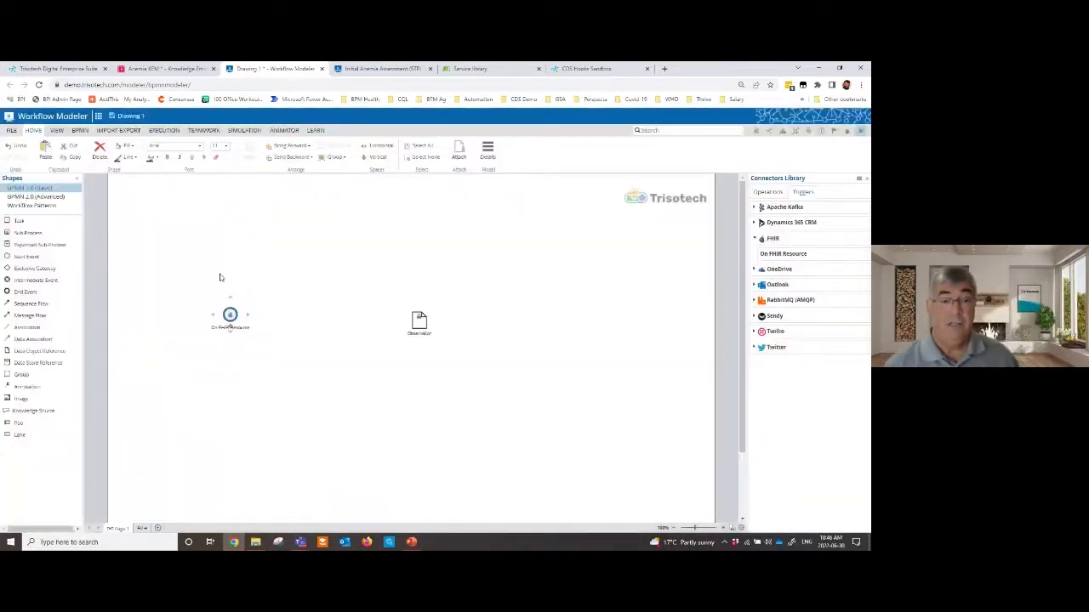
{"action": "left_click", "coordinate": [225, 410]}
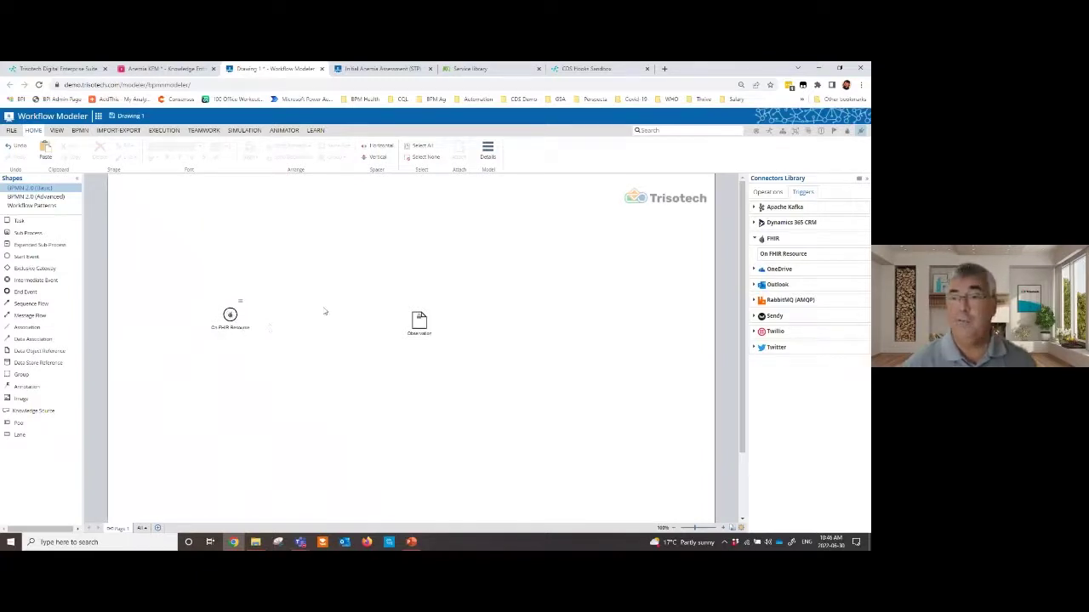
Add a Get a Condition FHIR task and connect the start event to it.
{"action": "left_click", "coordinate": [768, 192]}
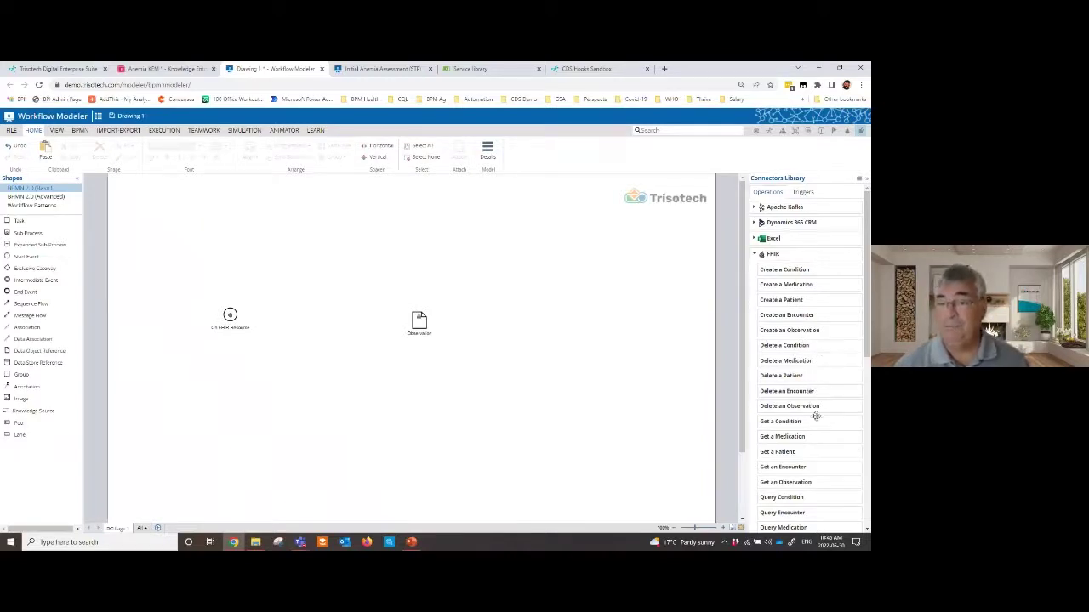
{"action": "left_click_drag", "start_coordinate": [803, 420], "coordinate": [292, 317]}
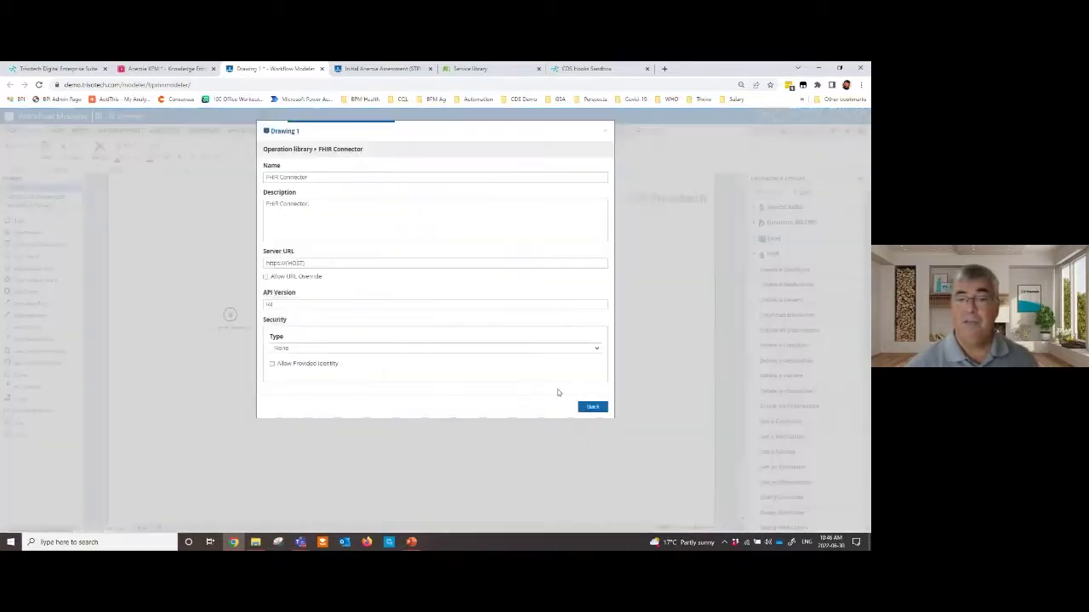
{"action": "left_click", "coordinate": [593, 408]}
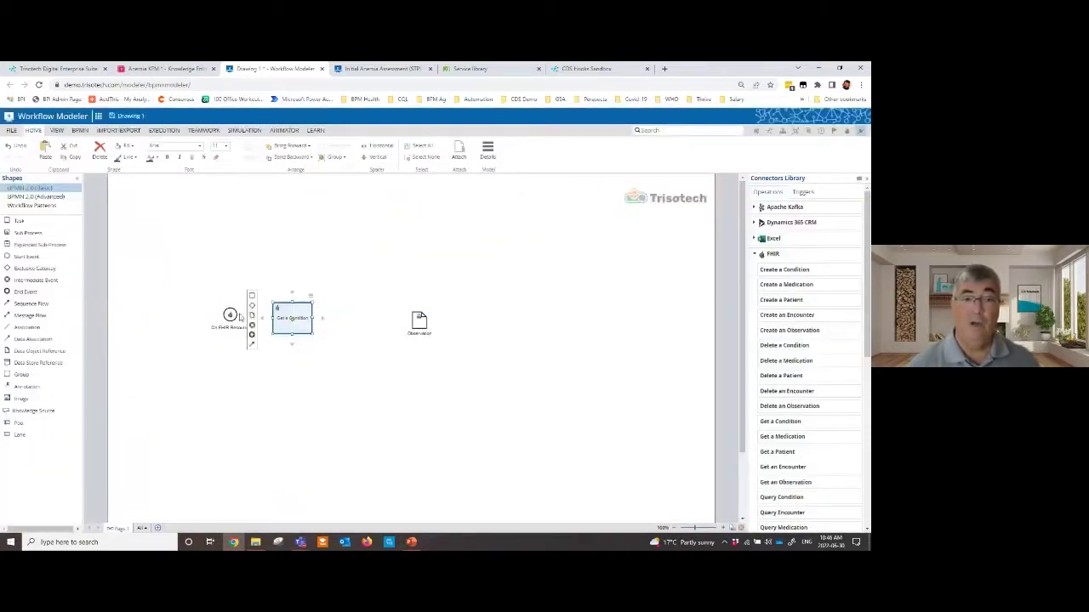
{"action": "left_click", "coordinate": [233, 316]}
{"action": "left_click_drag", "start_coordinate": [248, 318], "coordinate": [292, 318]}
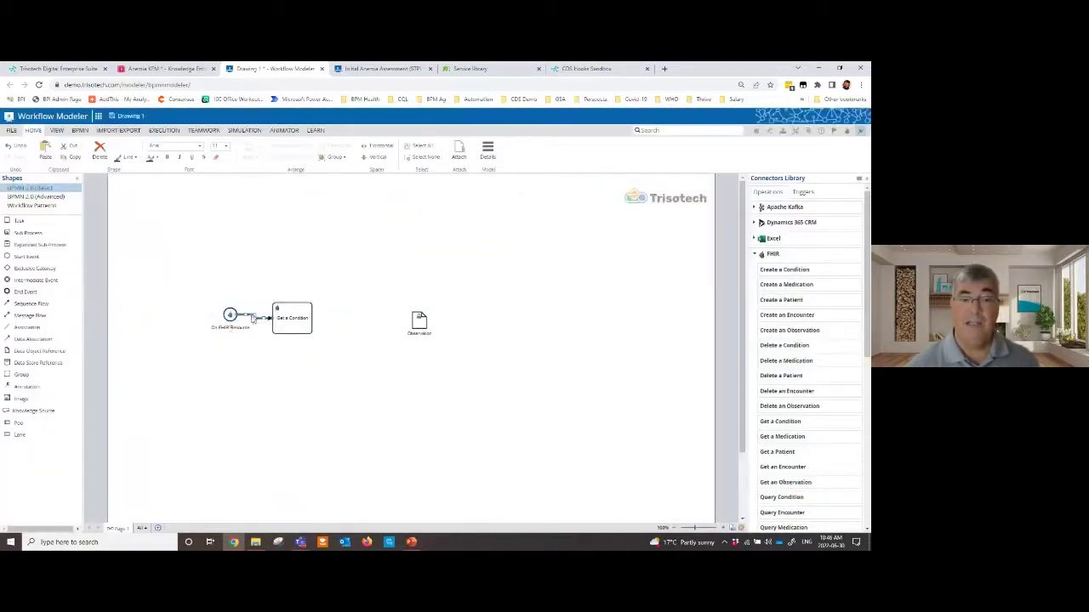
Move the Observation above the task, add an end event, and associate the Observation with the task.
{"action": "left_click_drag", "start_coordinate": [421, 320], "coordinate": [259, 249]}
{"action": "left_click", "coordinate": [307, 320]}
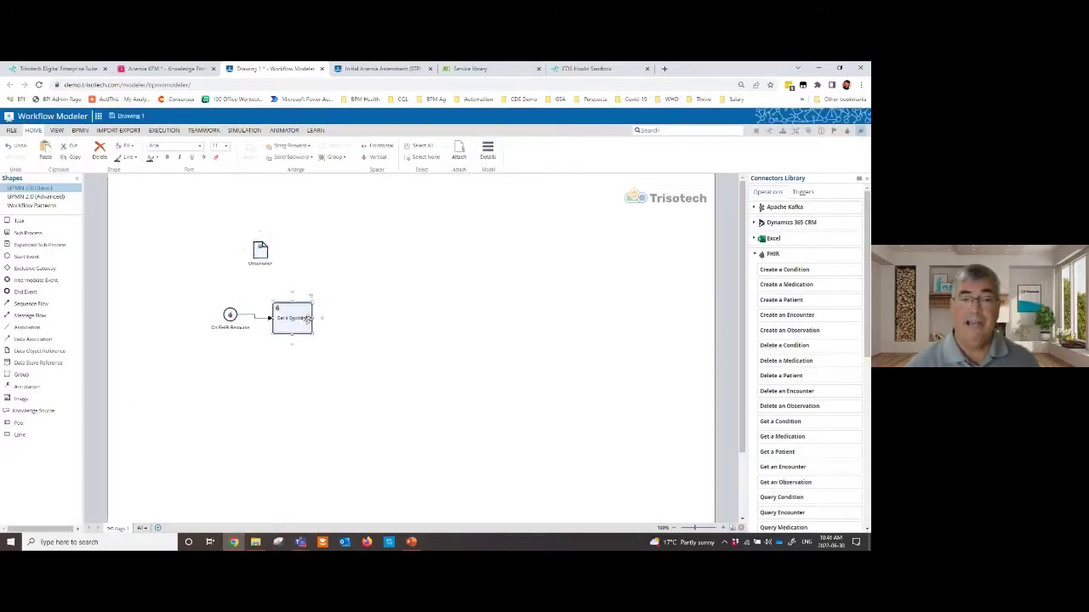
{"action": "left_click_drag", "start_coordinate": [333, 326], "coordinate": [341, 318]}
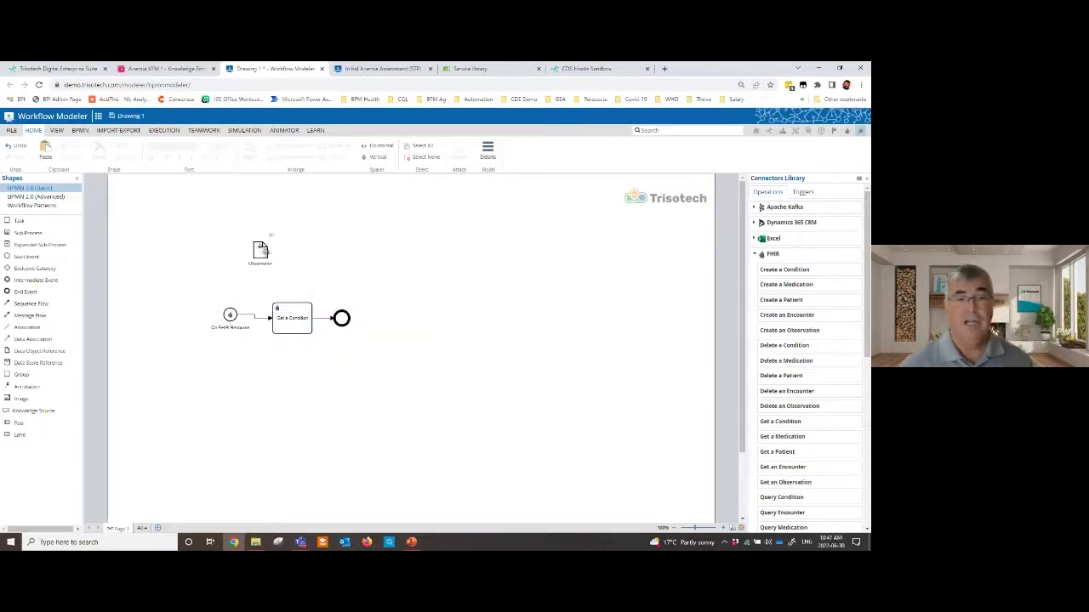
{"action": "left_click", "coordinate": [260, 249]}
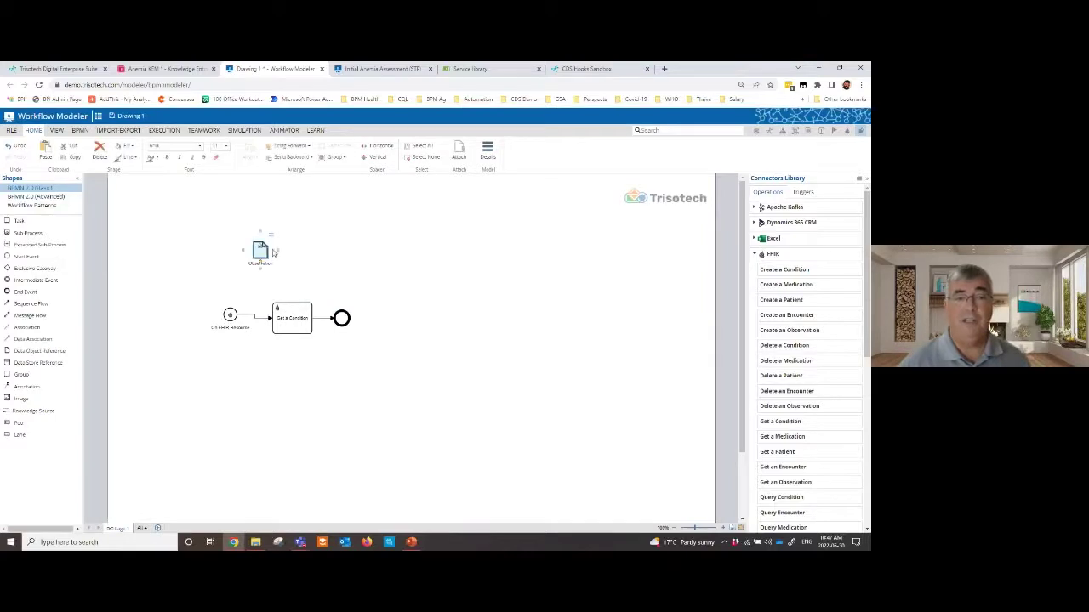
{"action": "left_click", "coordinate": [290, 308]}
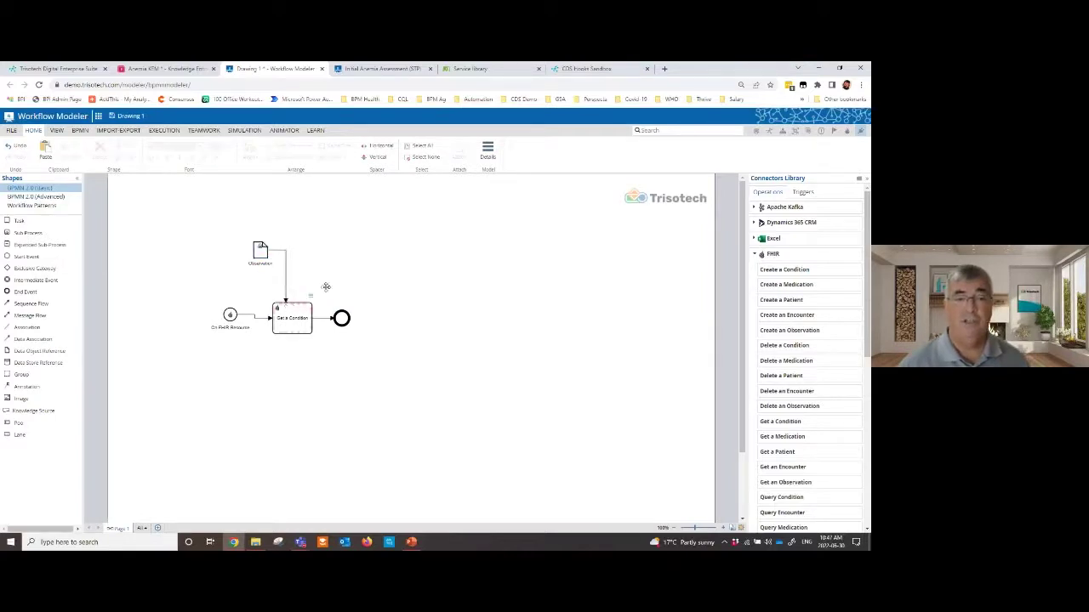
{"action": "left_click", "coordinate": [370, 261]}
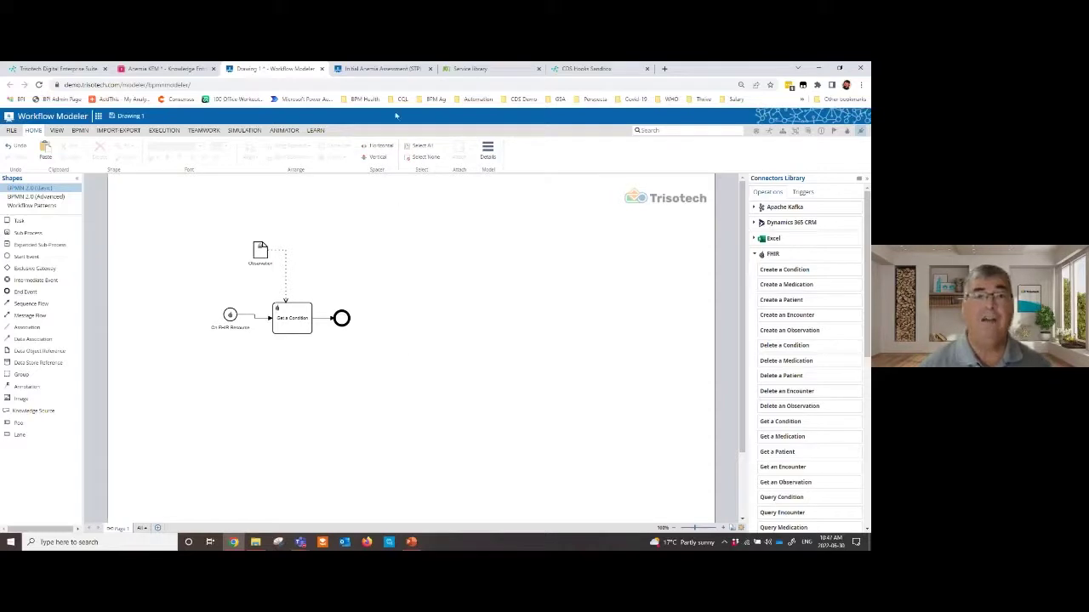
From the Initial Anemia Assessment workflow, open the WHO Anemia task's linked Anemia Severity WHO model.
{"action": "left_click", "coordinate": [375, 69]}
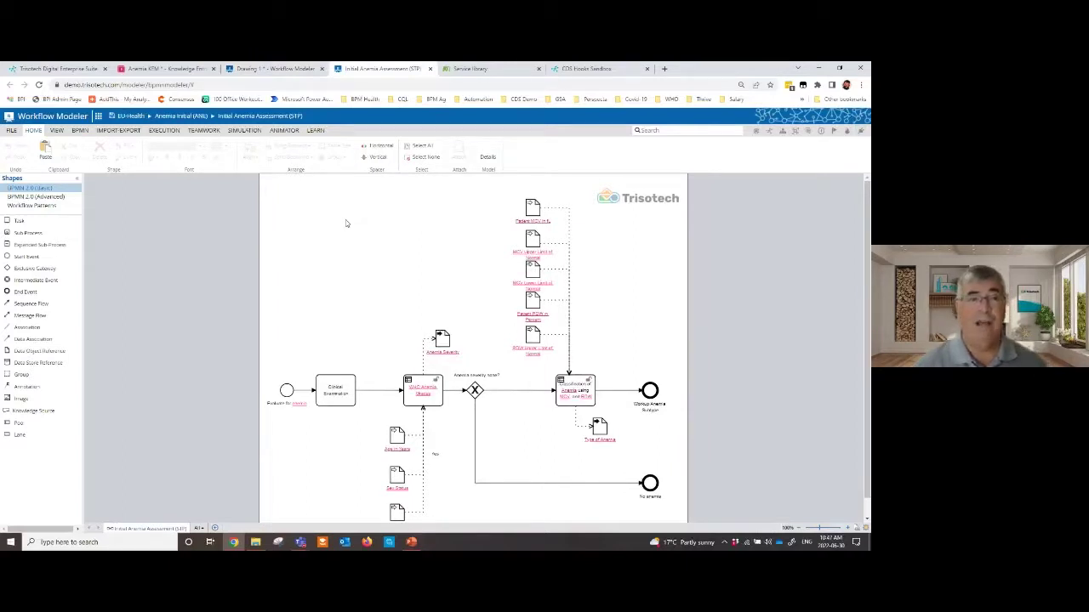
{"action": "scroll", "coordinate": [345, 223], "scroll_direction": "down", "scroll_amount": 1}
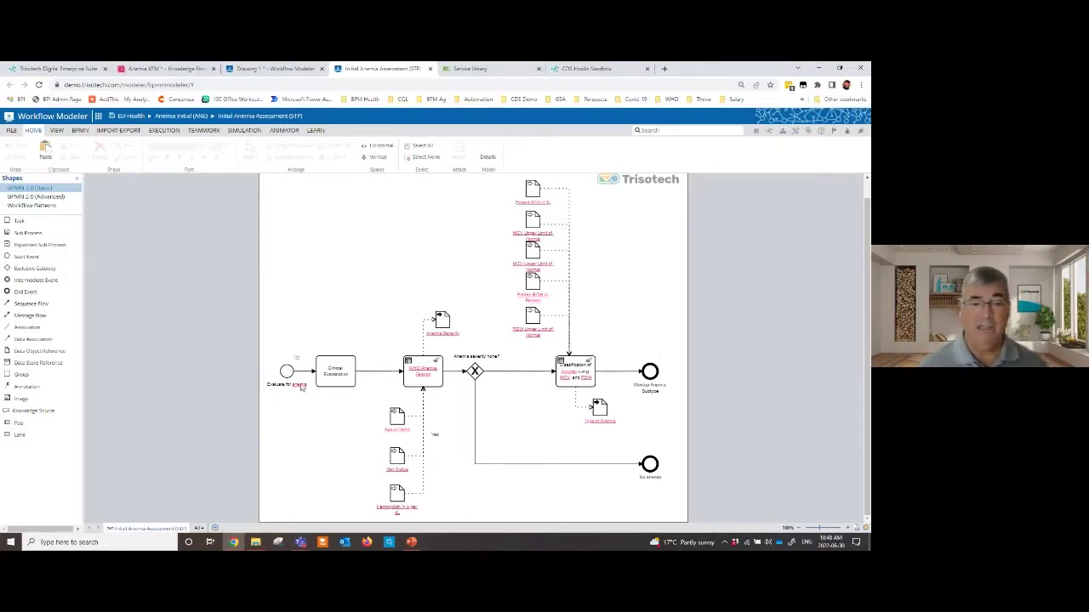
{"action": "mouse_move", "coordinate": [301, 389]}
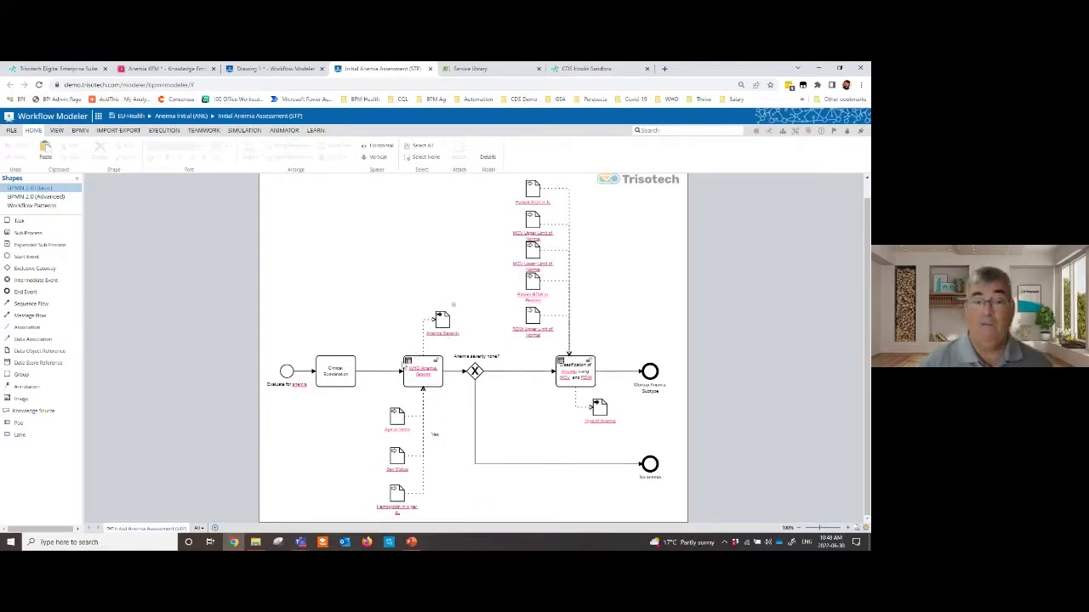
{"action": "left_click", "coordinate": [408, 362]}
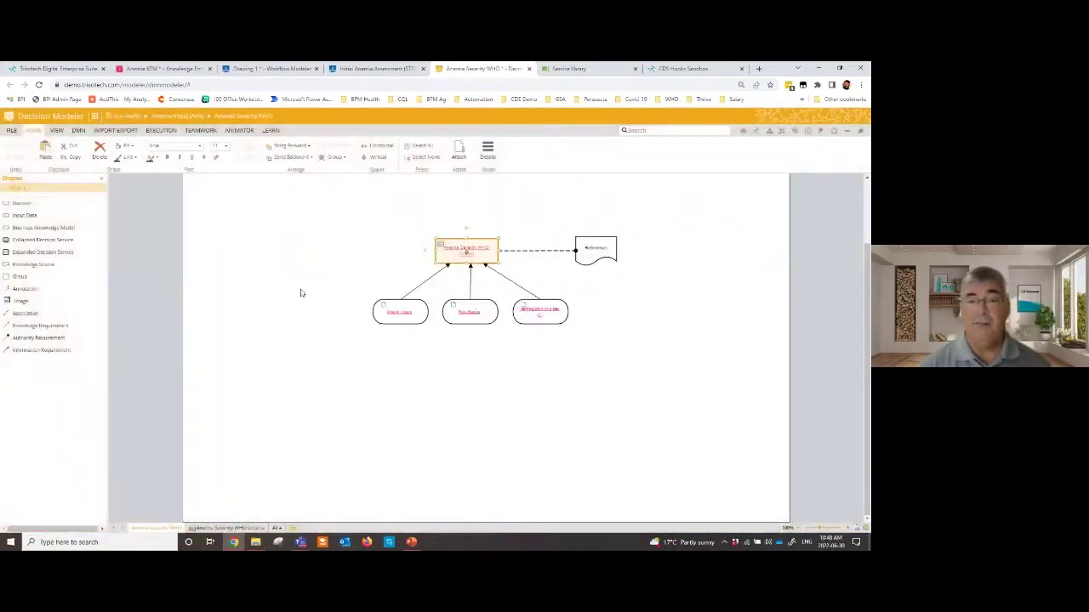
Scroll through the Anemia Severity WHO Criteria table rules, then go back to Initial Anemia Assessment.
{"action": "left_click", "coordinate": [439, 406]}
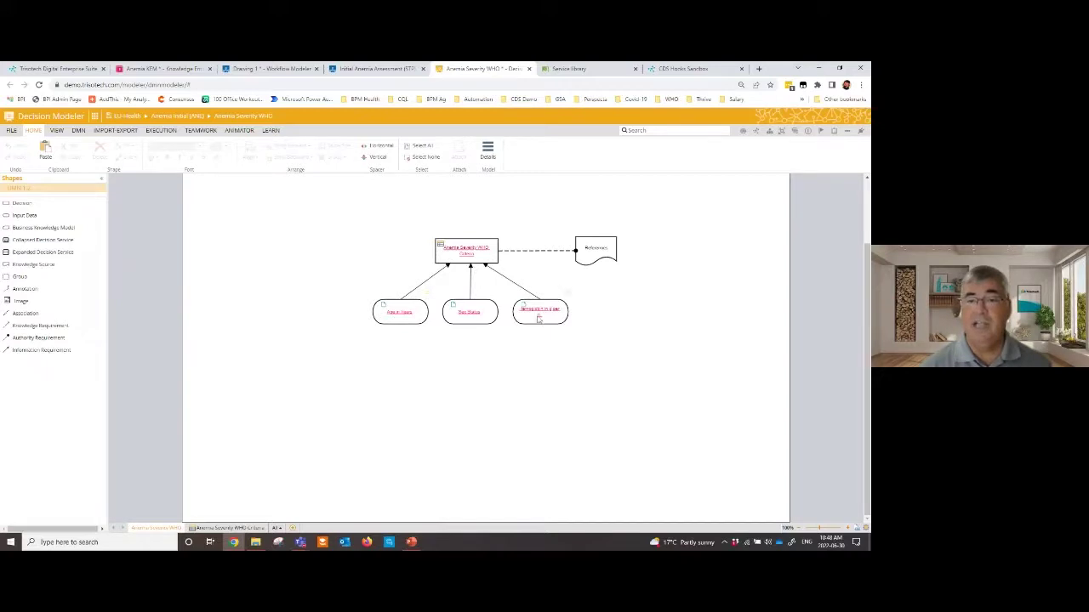
{"action": "left_click", "coordinate": [440, 246]}
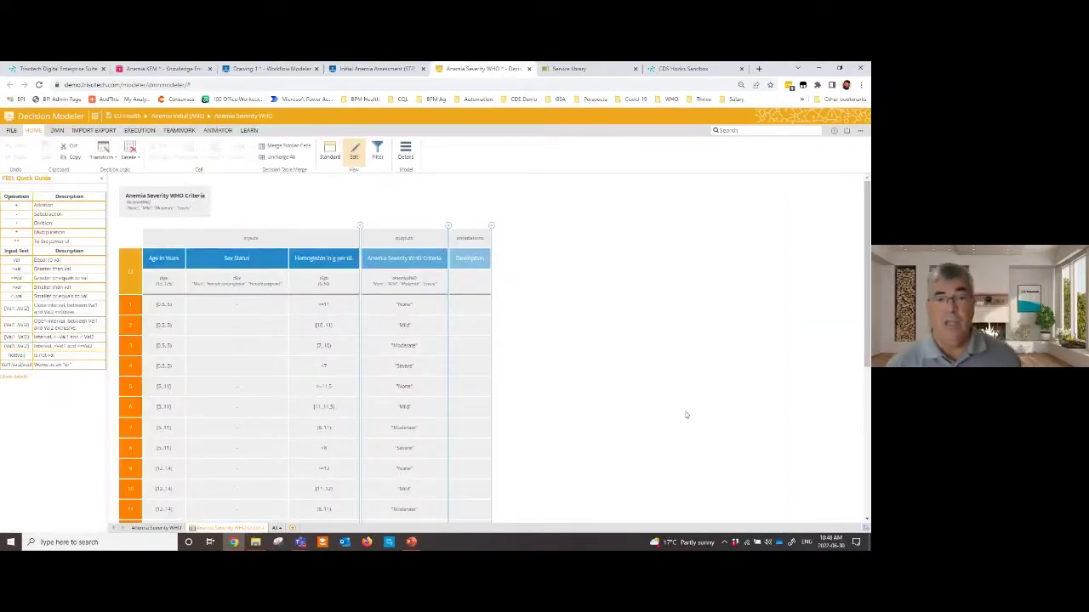
{"action": "scroll", "coordinate": [640, 356], "scroll_direction": "down", "scroll_amount": 1}
{"action": "scroll", "coordinate": [634, 354], "scroll_direction": "down", "scroll_amount": 2}
{"action": "scroll", "coordinate": [627, 353], "scroll_direction": "up", "scroll_amount": 1}
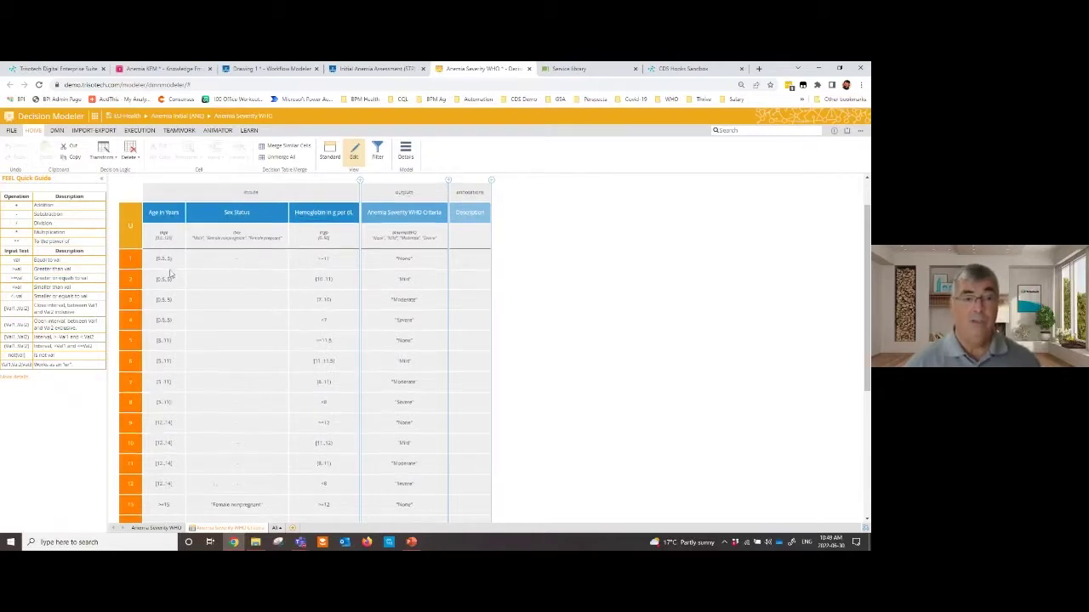
{"action": "scroll", "coordinate": [166, 263], "scroll_direction": "down", "scroll_amount": 2}
{"action": "scroll", "coordinate": [549, 295], "scroll_direction": "up", "scroll_amount": 2}
{"action": "scroll", "coordinate": [549, 295], "scroll_direction": "up", "scroll_amount": 2}
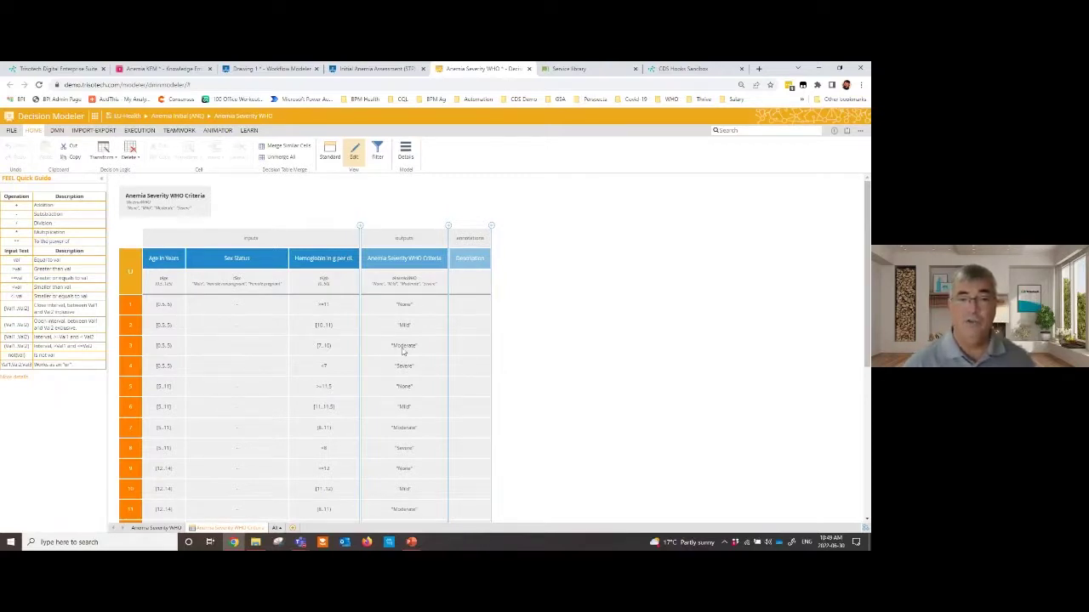
{"action": "scroll", "coordinate": [246, 379], "scroll_direction": "down", "scroll_amount": 5}
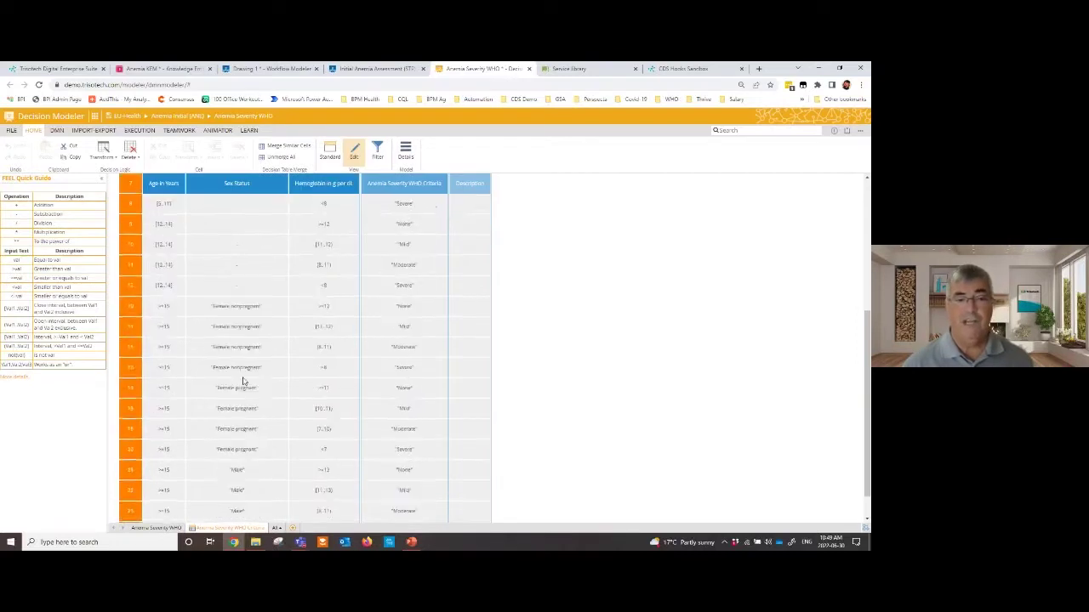
{"action": "scroll", "coordinate": [255, 332], "scroll_direction": "up", "scroll_amount": 1}
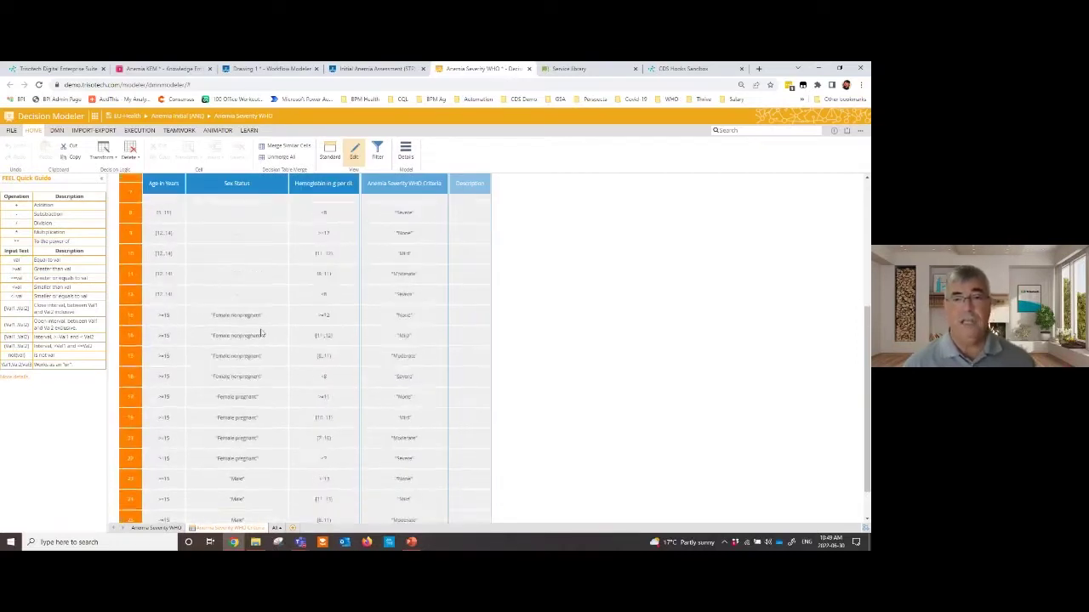
{"action": "scroll", "coordinate": [289, 328], "scroll_direction": "up", "scroll_amount": 5}
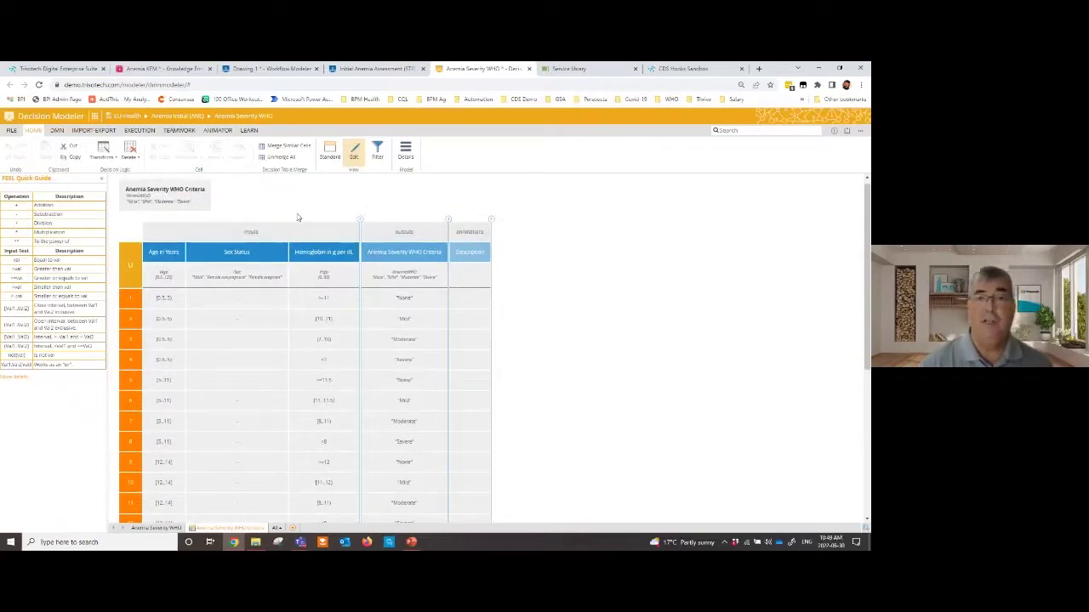
{"action": "left_click", "coordinate": [356, 70]}
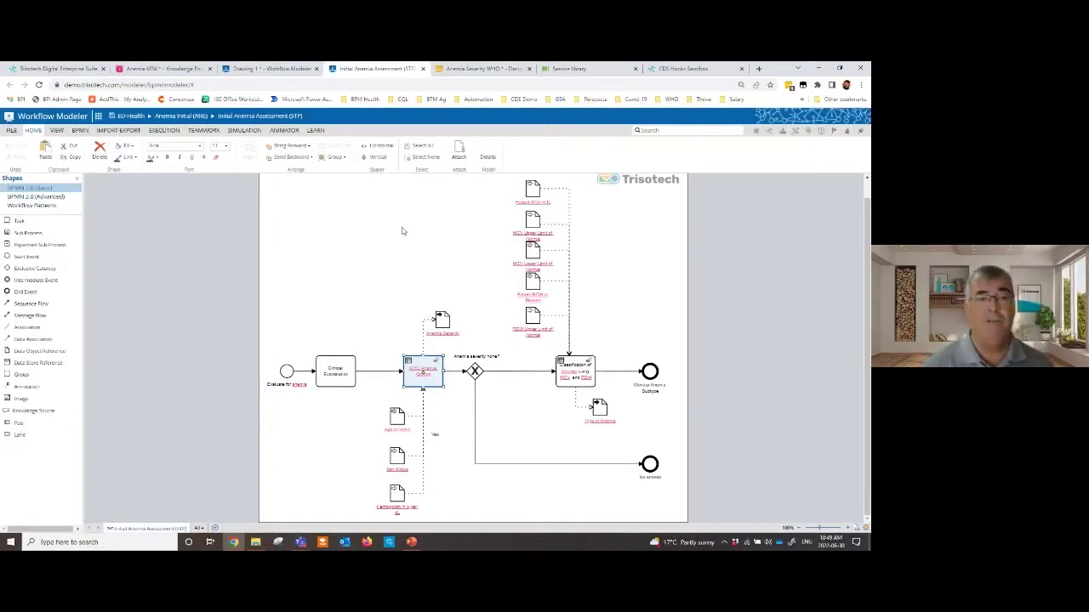
Review the Cloud Publish settings for Initial Anemia Assessment (version 1.0, Production), then go to the Service Library.
{"action": "left_click", "coordinate": [165, 130]}
{"action": "left_click", "coordinate": [13, 154]}
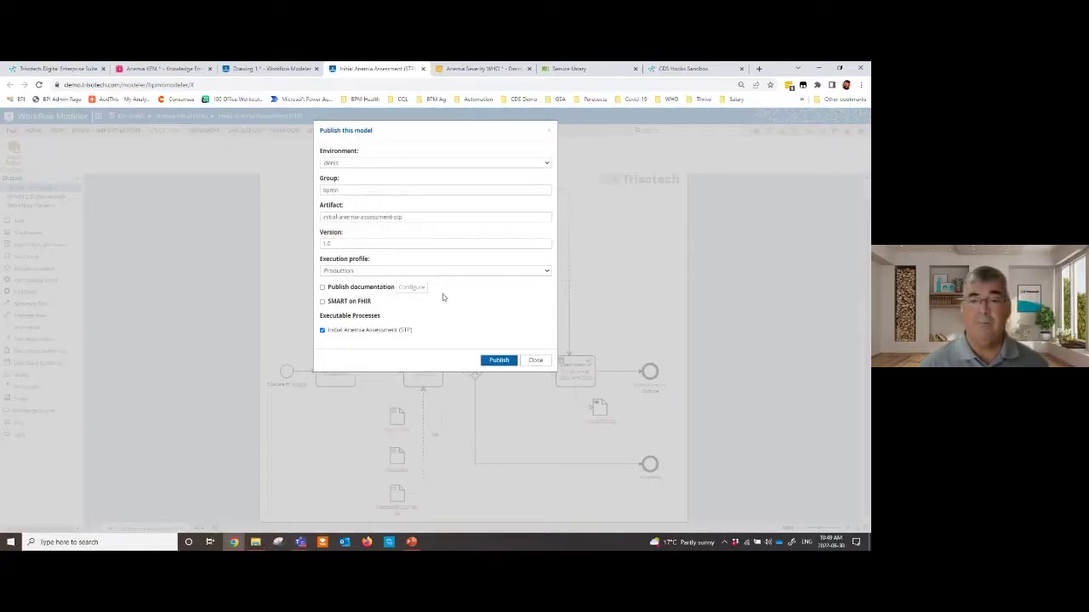
{"action": "left_click", "coordinate": [534, 361]}
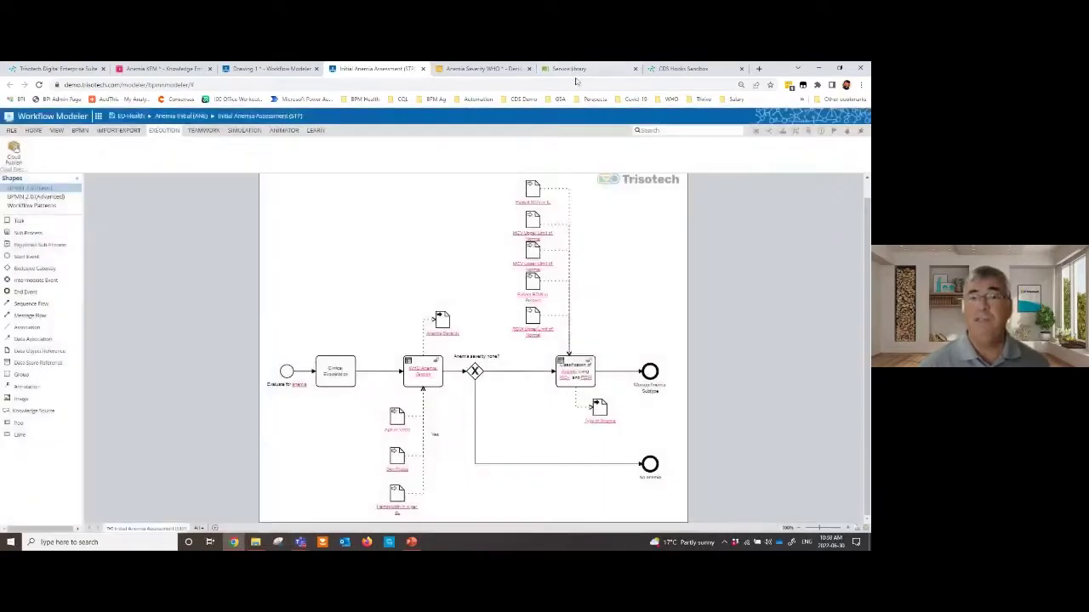
{"action": "left_click", "coordinate": [578, 69]}
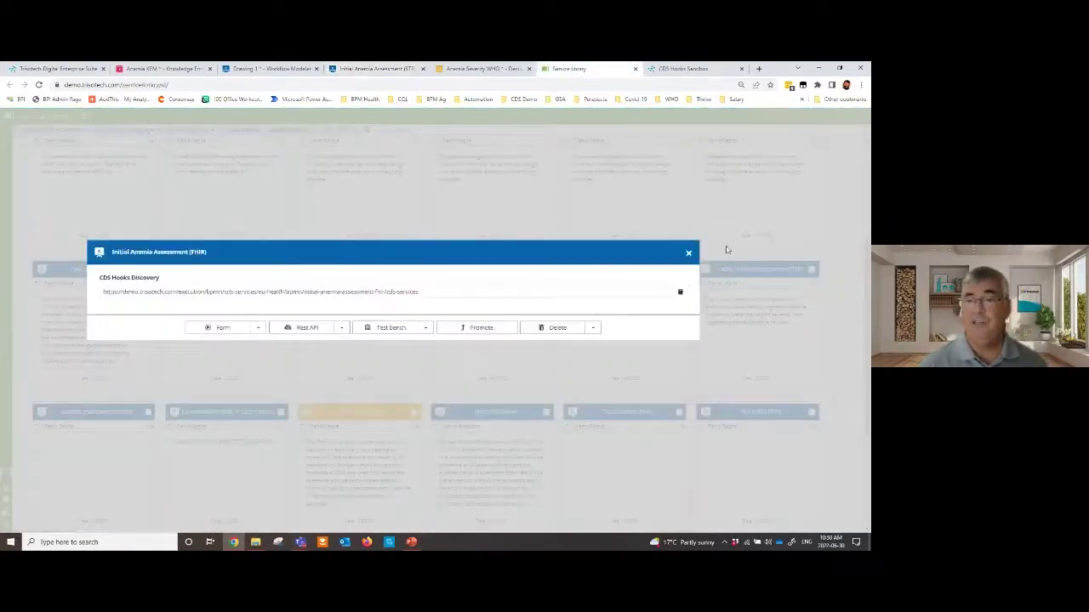
Open the Initial Anemia Assessment (FHIR) service and preview its input form in a new tab.
{"action": "left_click", "coordinate": [688, 253]}
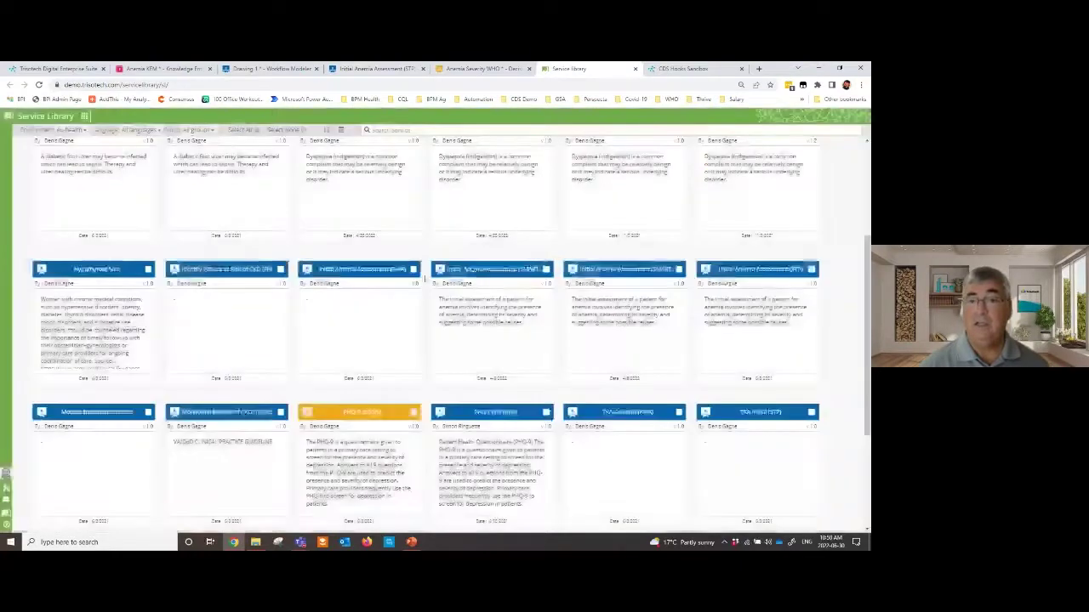
{"action": "left_click", "coordinate": [368, 269]}
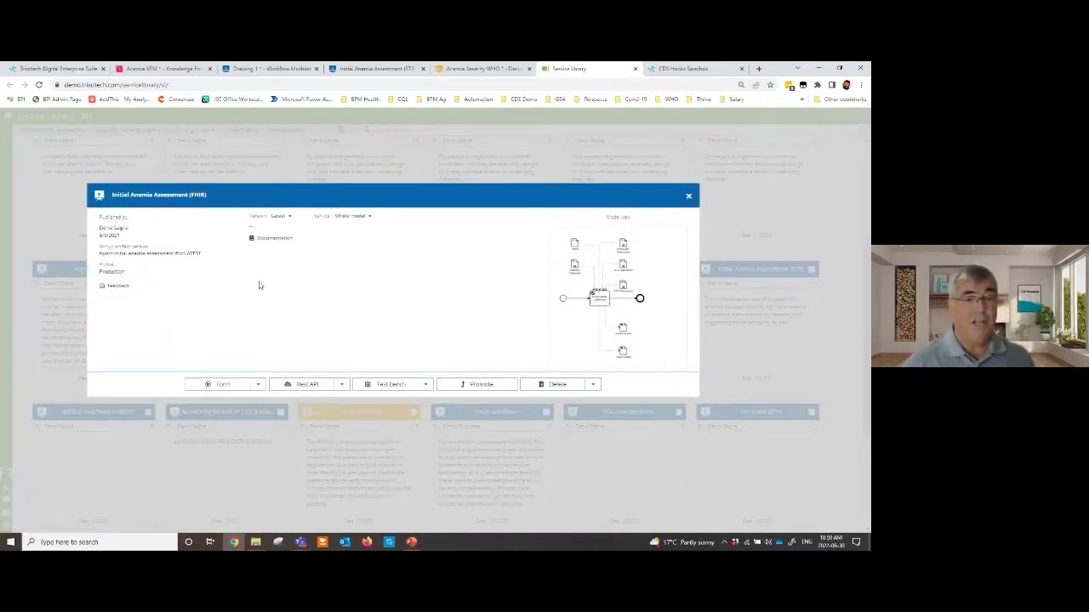
{"action": "left_click", "coordinate": [224, 386]}
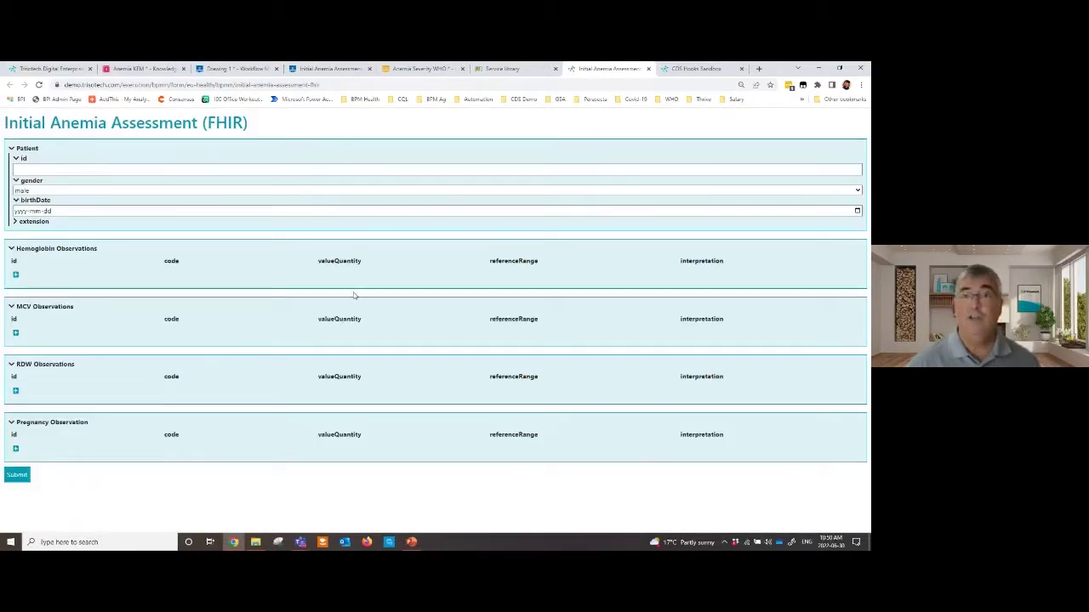
{"action": "left_click", "coordinate": [506, 68]}
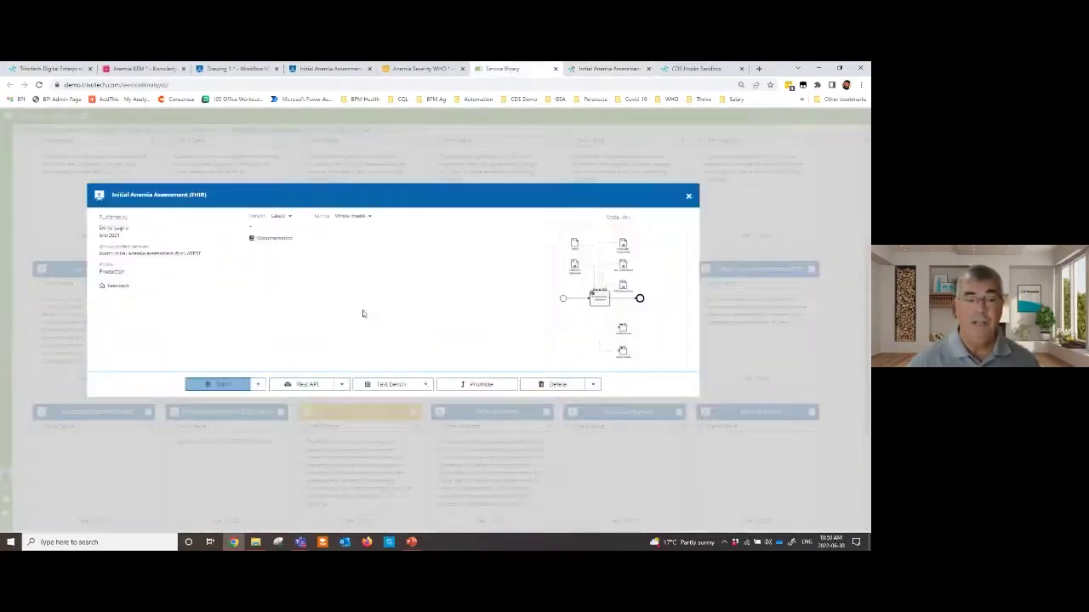
Browse the service's REST API documentation for the start process operation and its request body.
{"action": "left_click", "coordinate": [307, 387]}
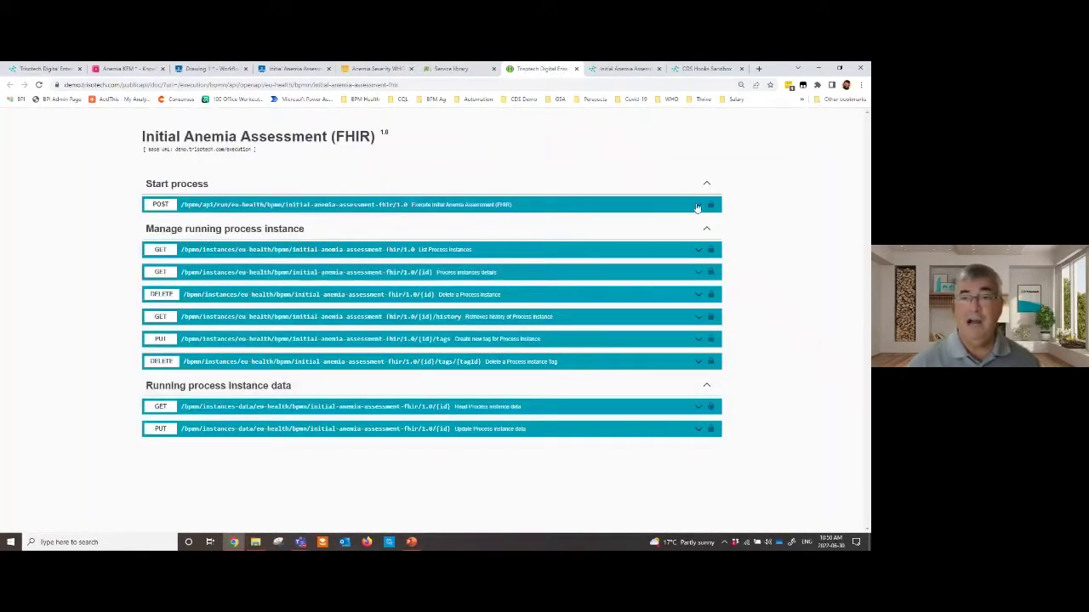
{"action": "left_click", "coordinate": [704, 205]}
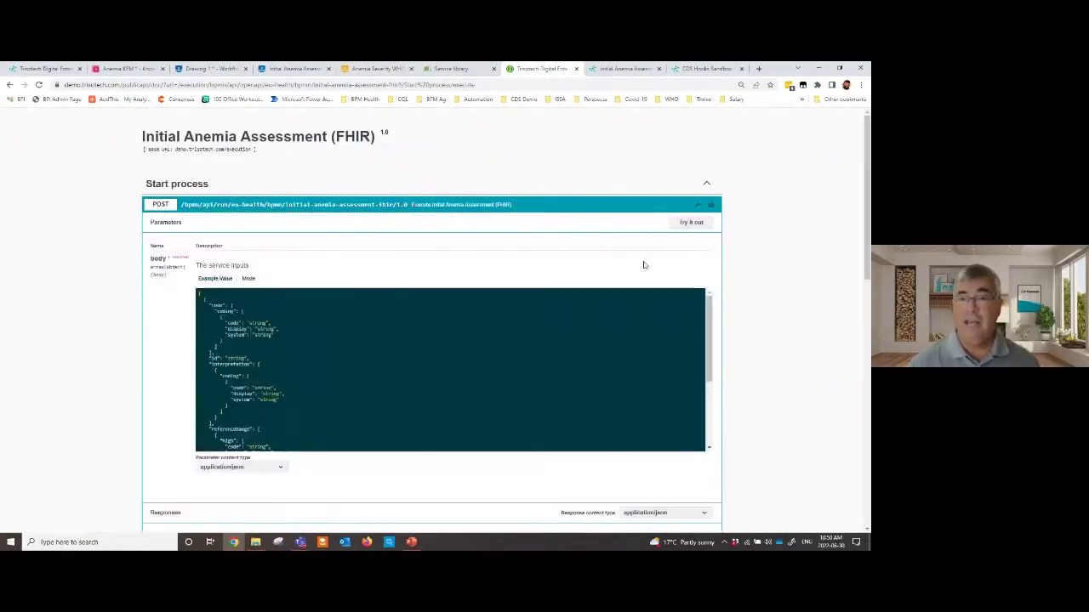
{"action": "left_click", "coordinate": [689, 224]}
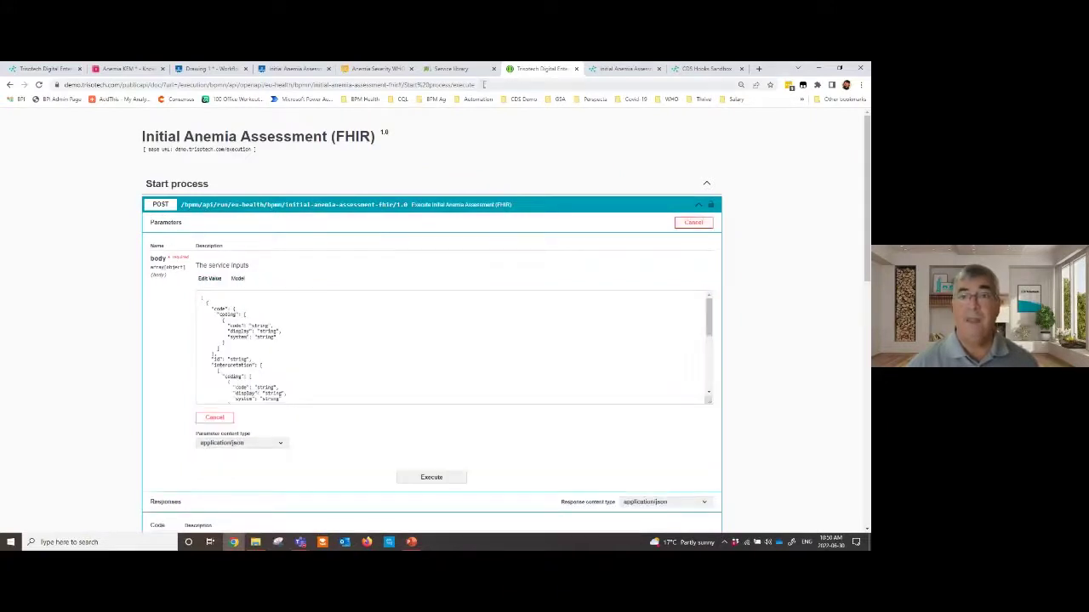
{"action": "left_click", "coordinate": [451, 68]}
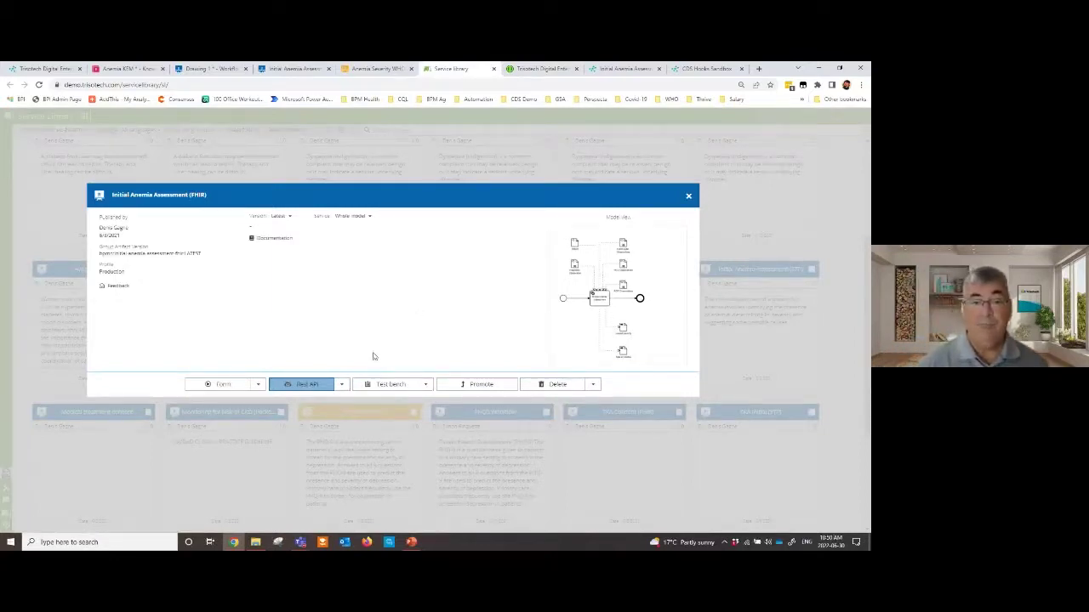
Copy the CDS Hooks discovery endpoint URL from the service's Rest API options.
{"action": "left_click", "coordinate": [343, 387]}
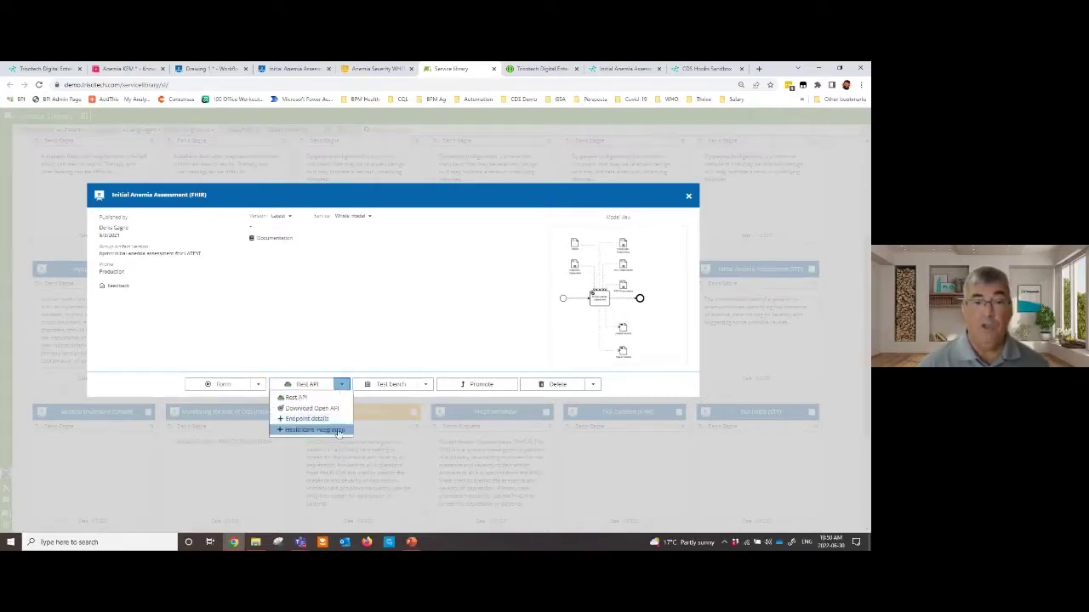
{"action": "left_click", "coordinate": [338, 432]}
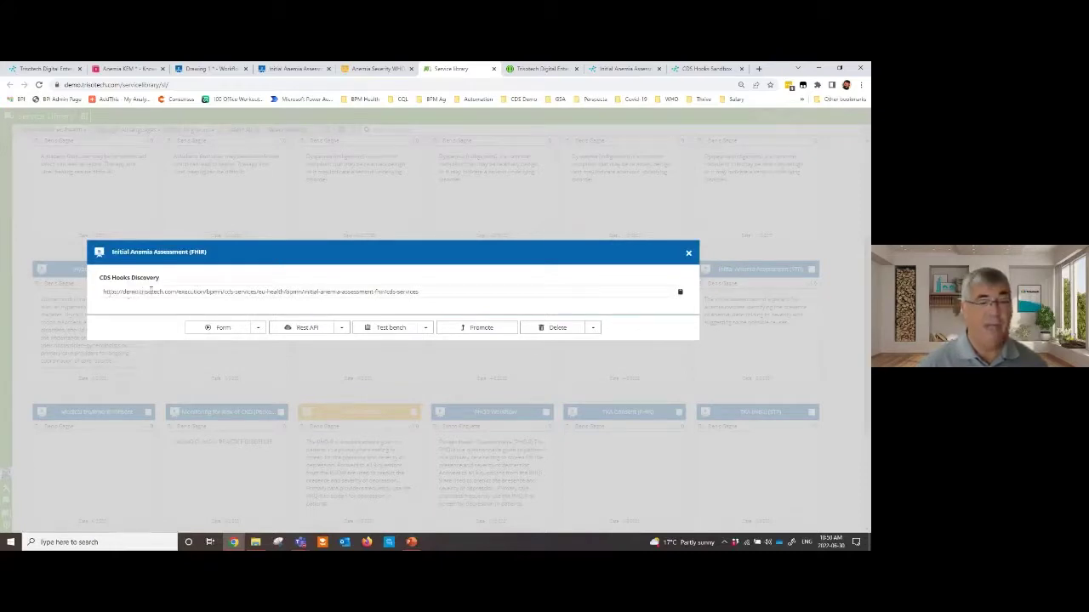
{"action": "left_click", "coordinate": [681, 293]}
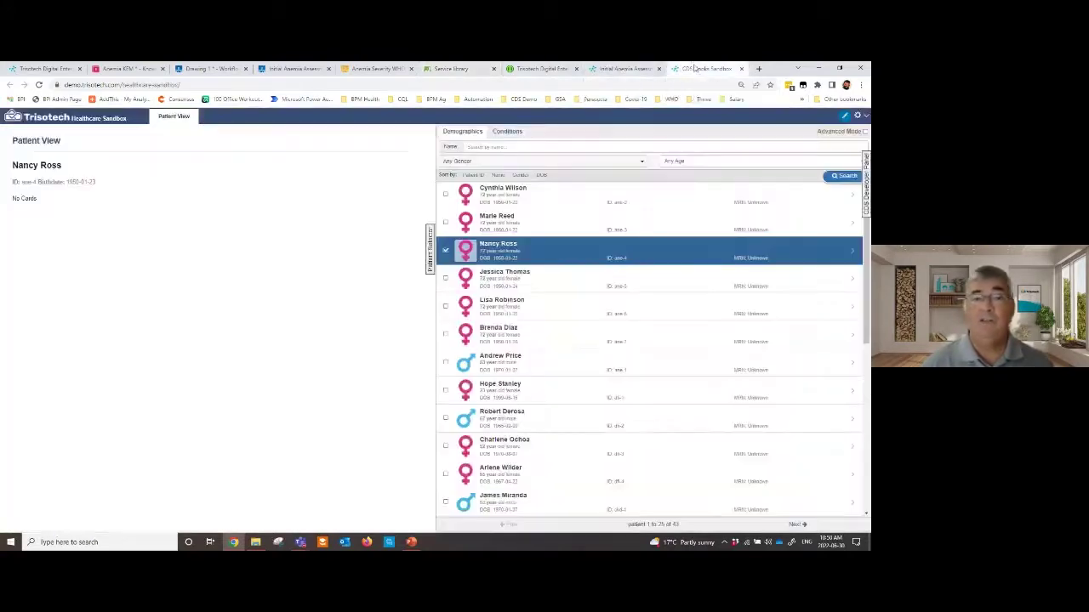
Add the anemia service to the CDS Hooks sandbox using the pasted discovery URL, producing a Moderate severity card.
{"action": "left_click", "coordinate": [698, 69]}
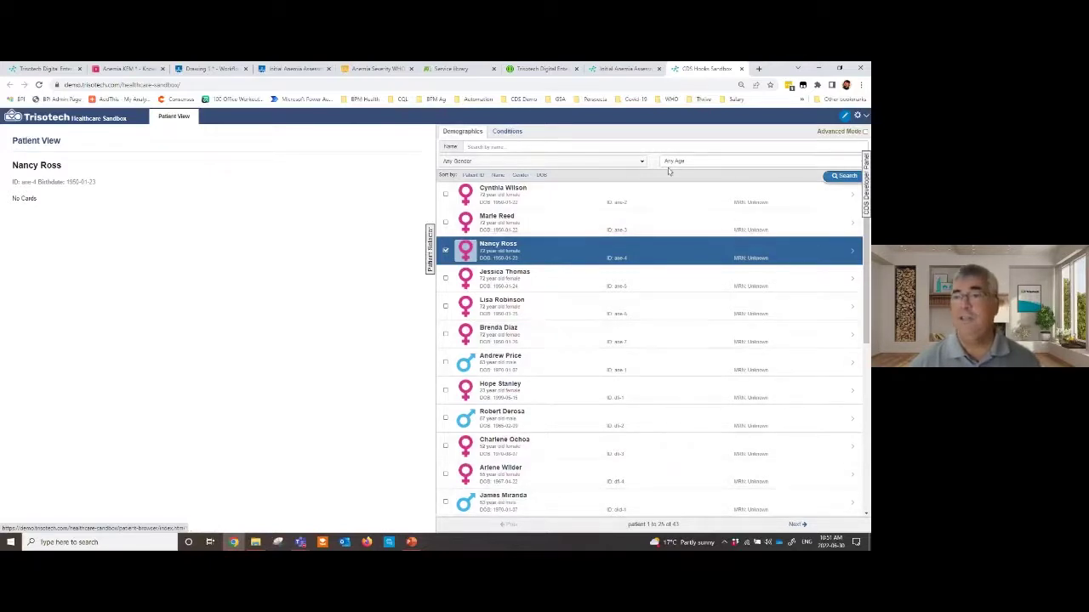
{"action": "left_click", "coordinate": [860, 116]}
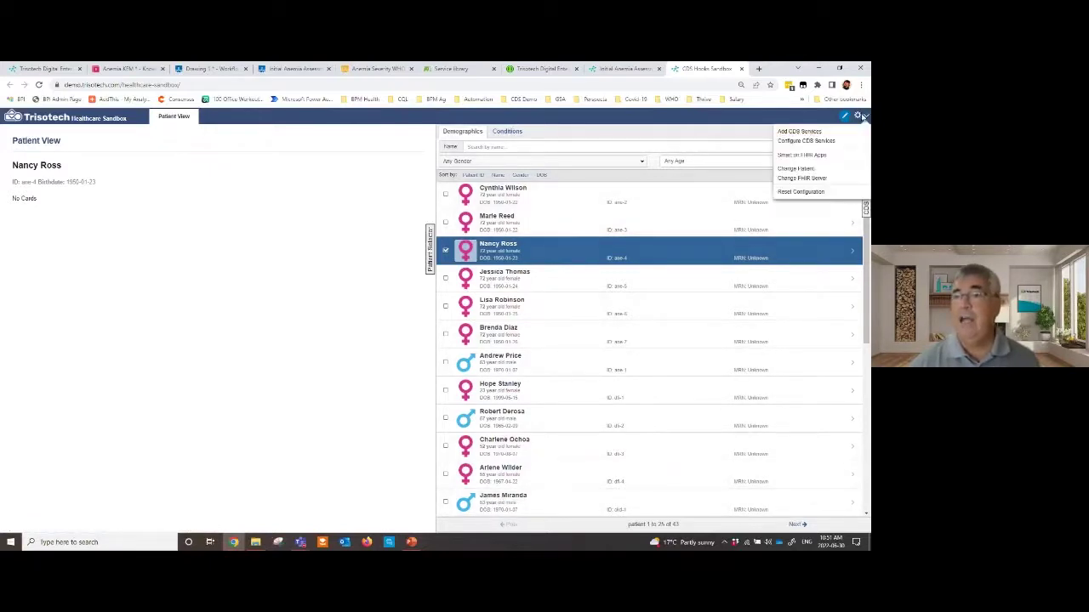
{"action": "left_click", "coordinate": [815, 131]}
{"action": "left_click", "coordinate": [335, 212]}
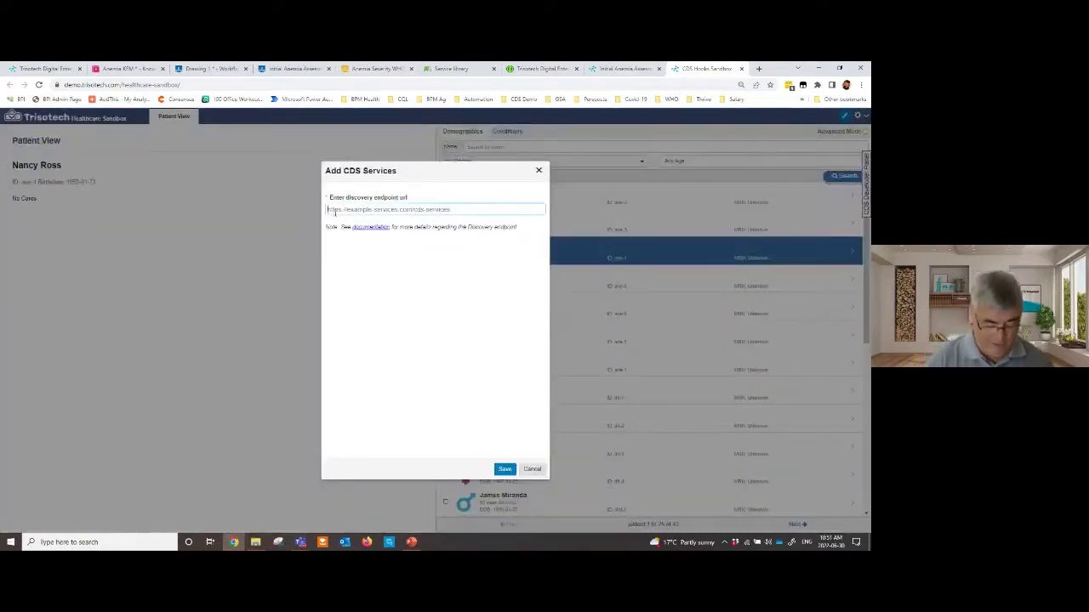
{"action": "key", "text": "ctrl+v"}
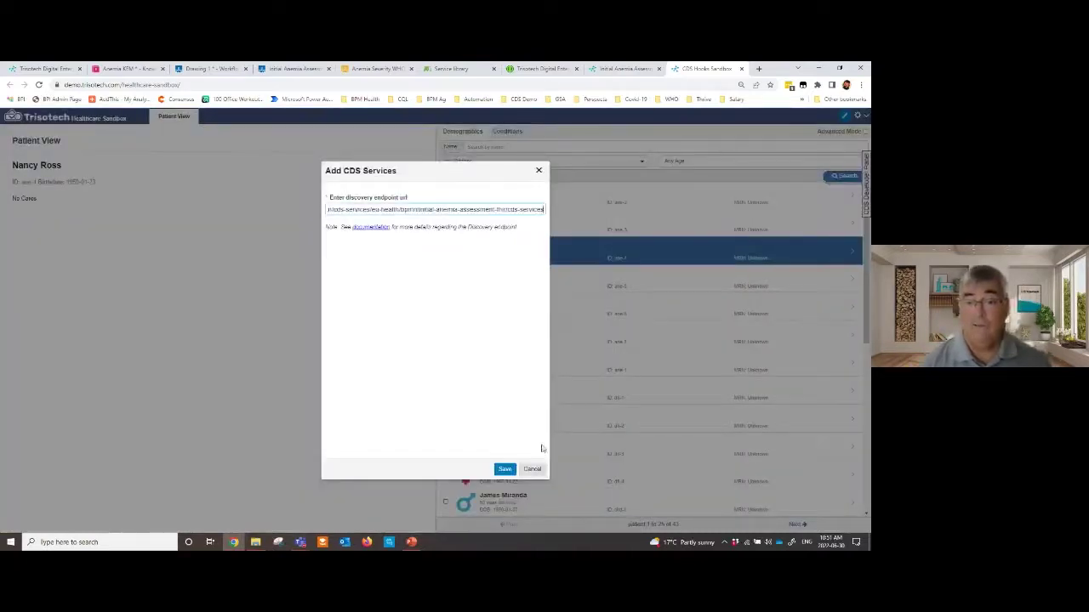
{"action": "left_click", "coordinate": [505, 469]}
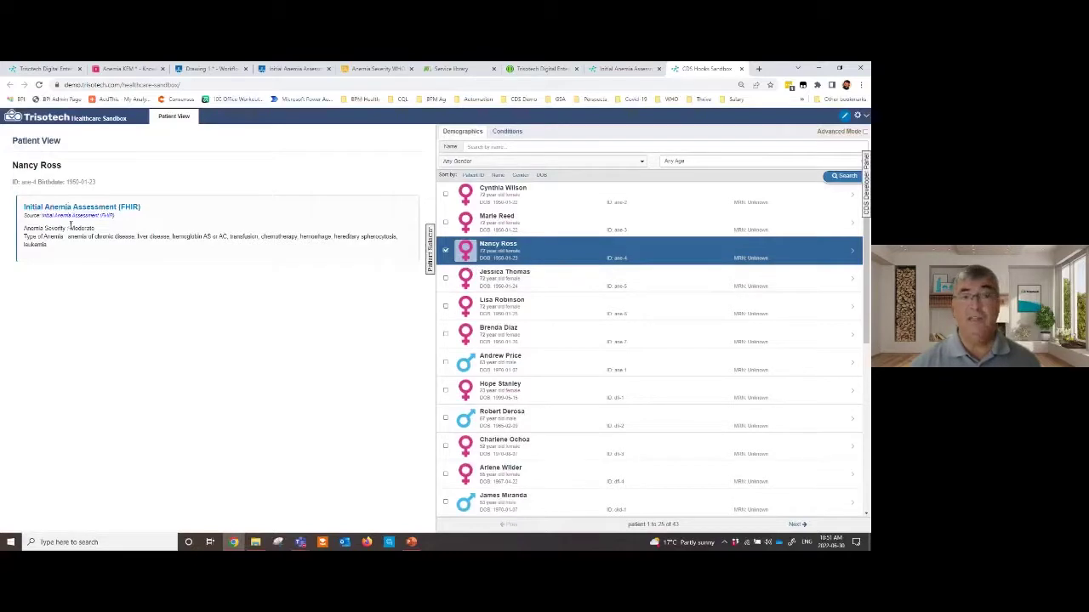
{"action": "left_click", "coordinate": [278, 73]}
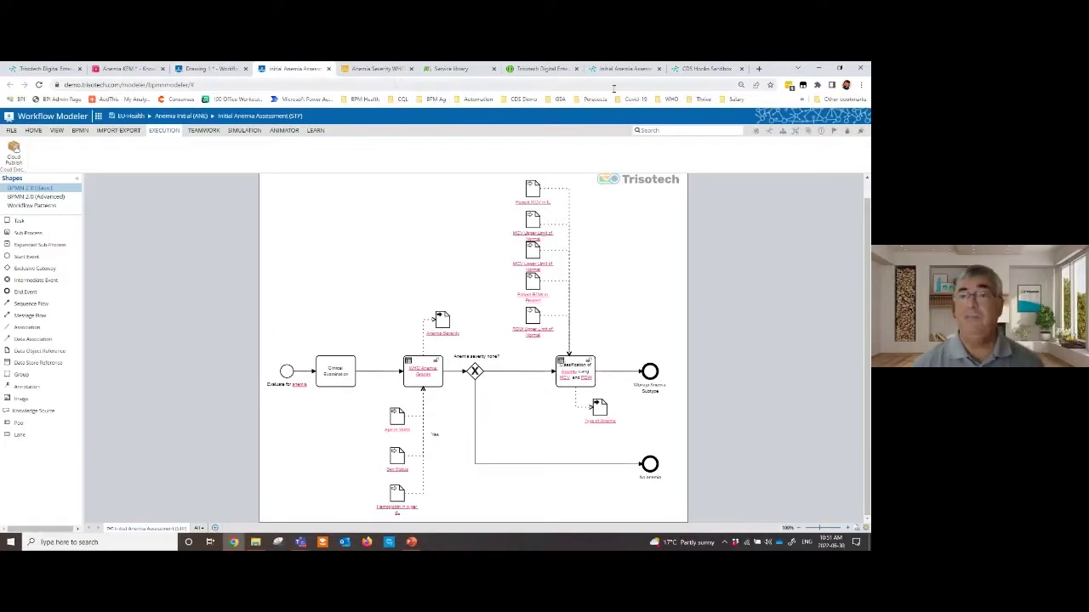
{"action": "left_click", "coordinate": [680, 71]}
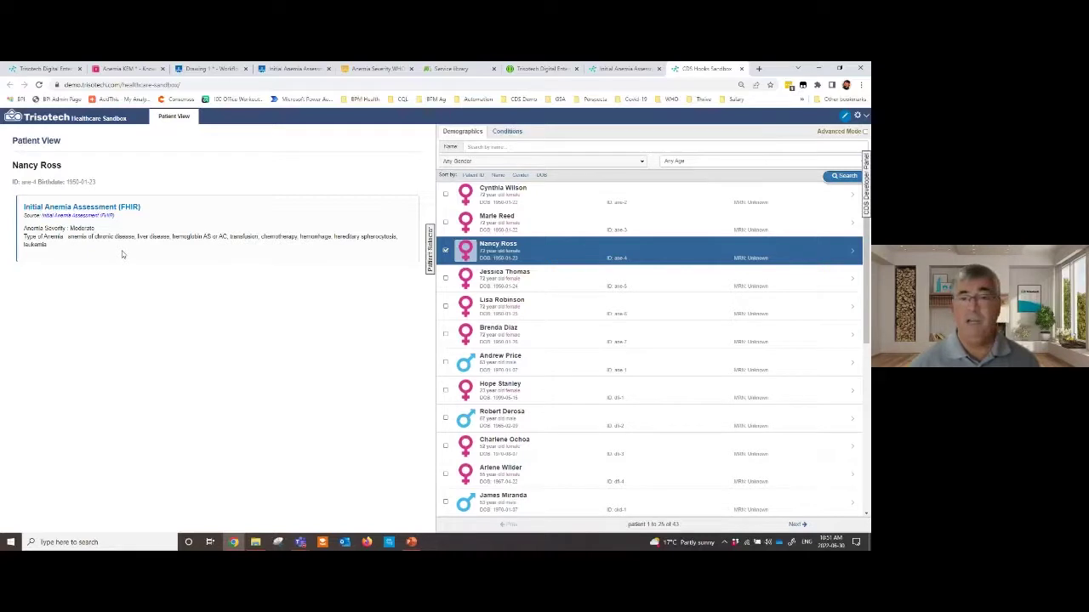
Select a second patient, open her details, and launch the Initial Anemia SMART app.
{"action": "left_click", "coordinate": [445, 308]}
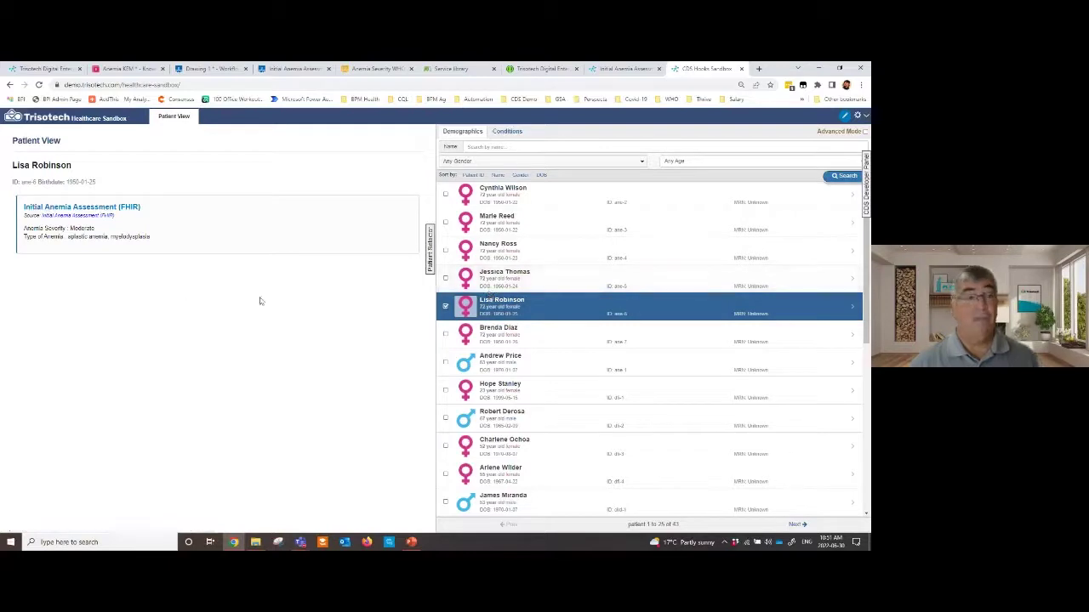
{"action": "left_click", "coordinate": [507, 306]}
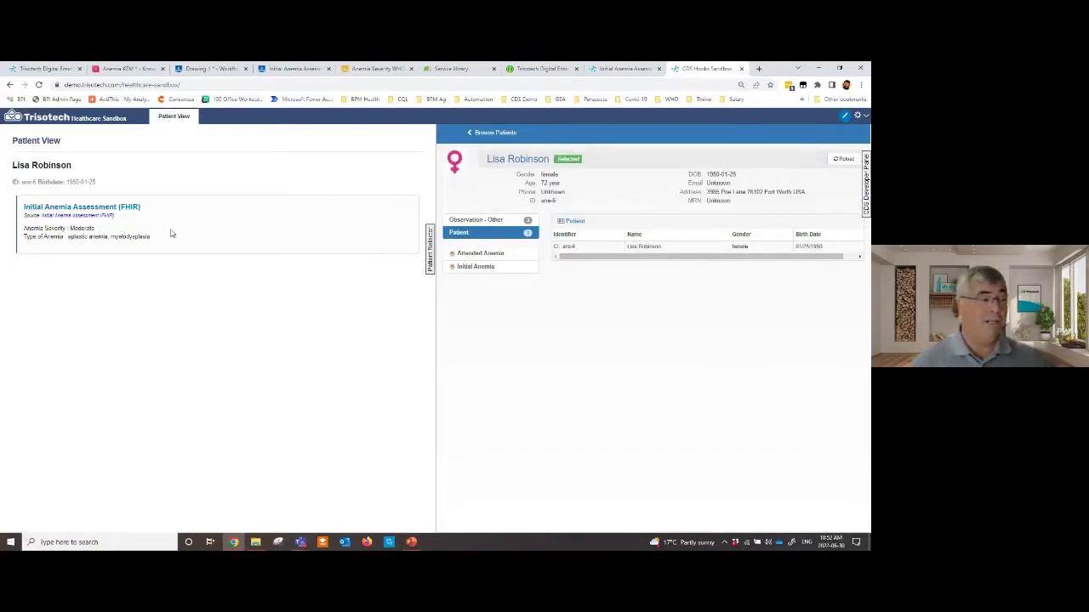
{"action": "left_click", "coordinate": [487, 270]}
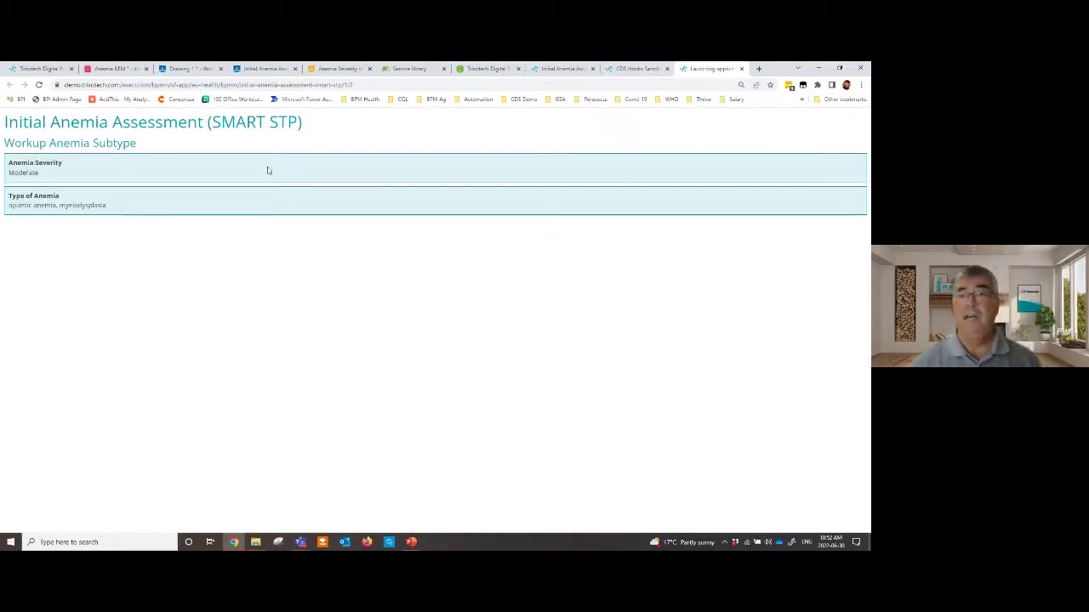
{"action": "left_click", "coordinate": [638, 68]}
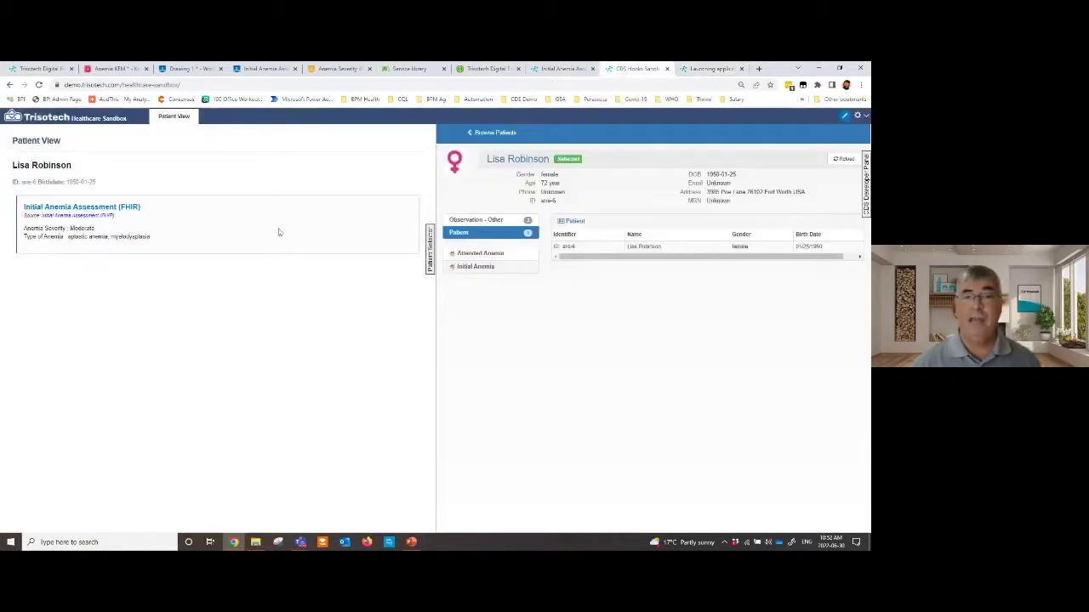
Launch the Attended Anemia app, trim the Hemoglobin value's decimal, and submit the WHO grade inputs.
{"action": "left_click", "coordinate": [494, 259]}
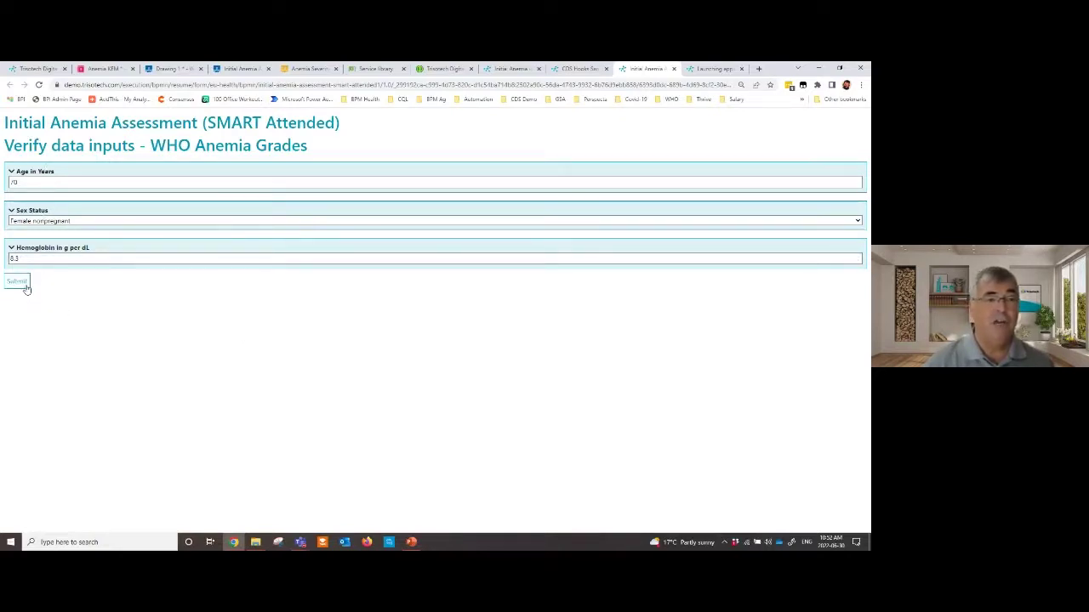
{"action": "left_click", "coordinate": [23, 256]}
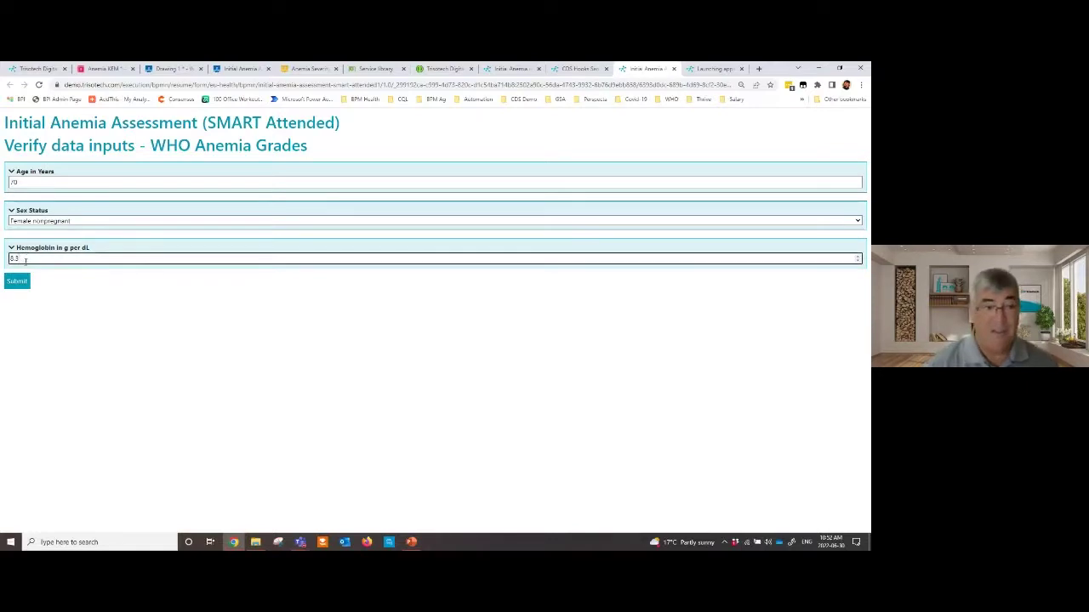
{"action": "key", "text": "BackSpace"}
{"action": "key", "text": "BackSpace"}
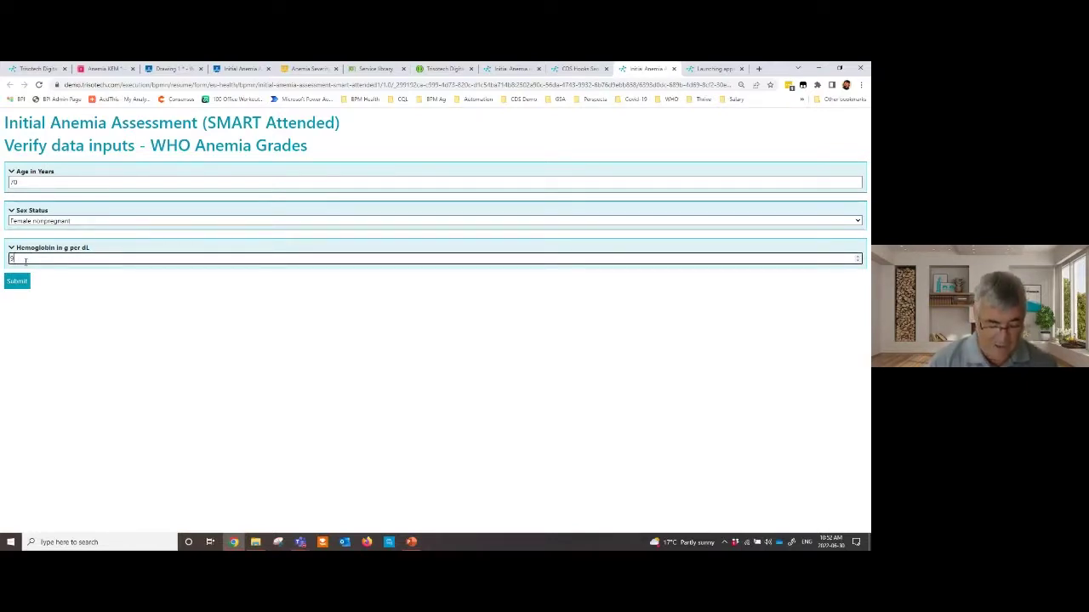
{"action": "left_click", "coordinate": [19, 282]}
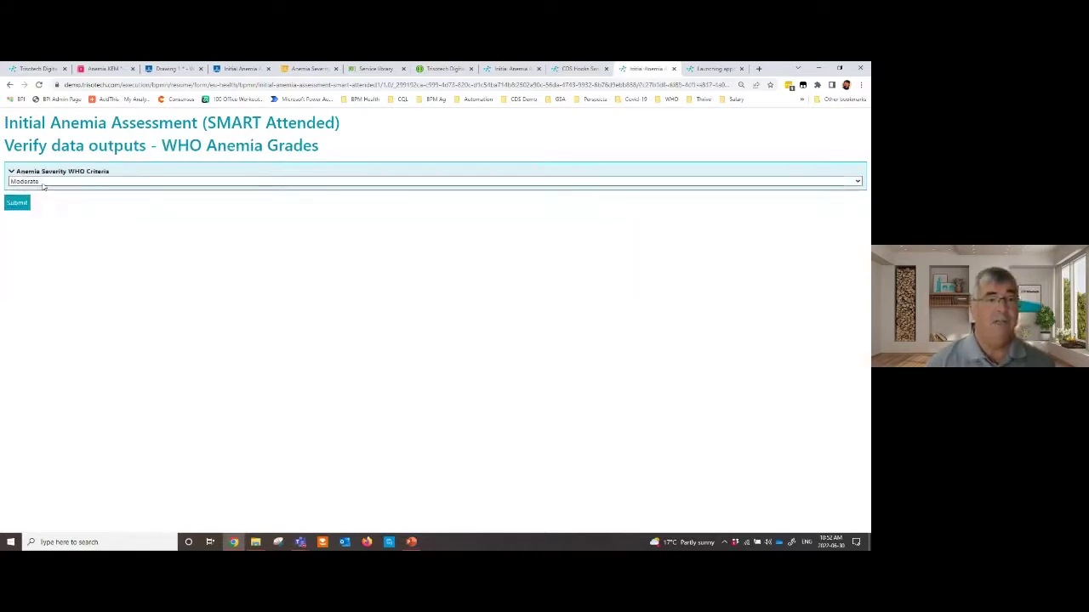
Keep Moderate as the anemia severity and submit the MCV and RDW form.
{"action": "left_click", "coordinate": [46, 185]}
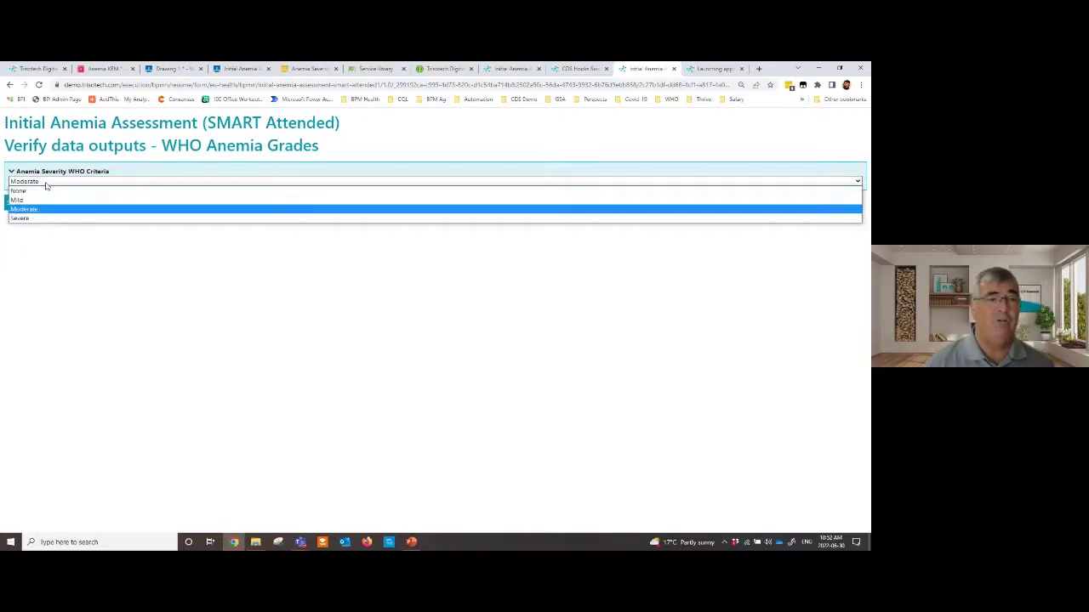
{"action": "left_click", "coordinate": [73, 268]}
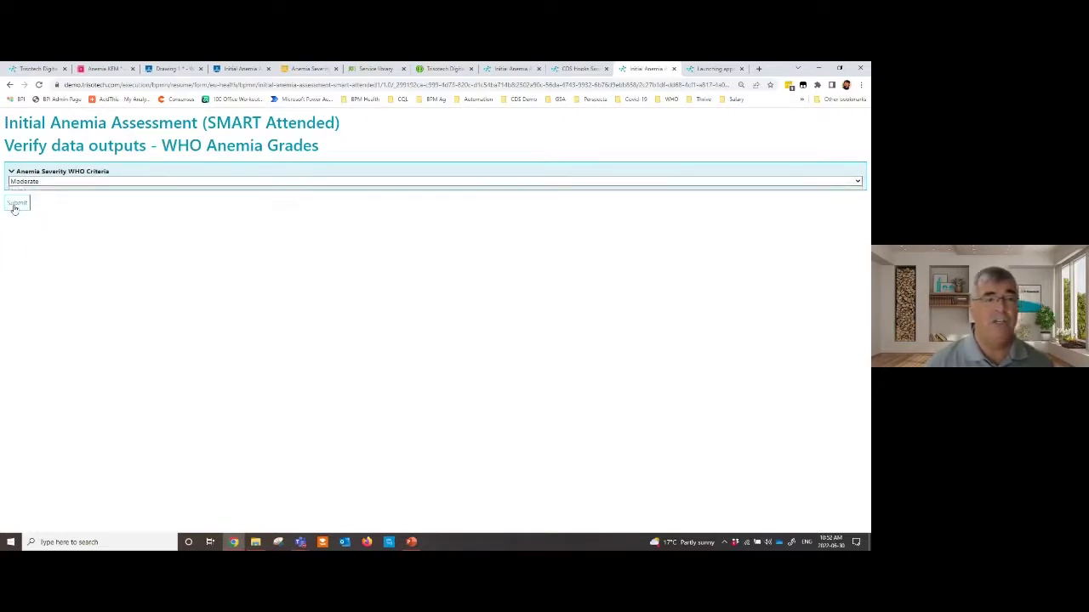
{"action": "left_click", "coordinate": [15, 204]}
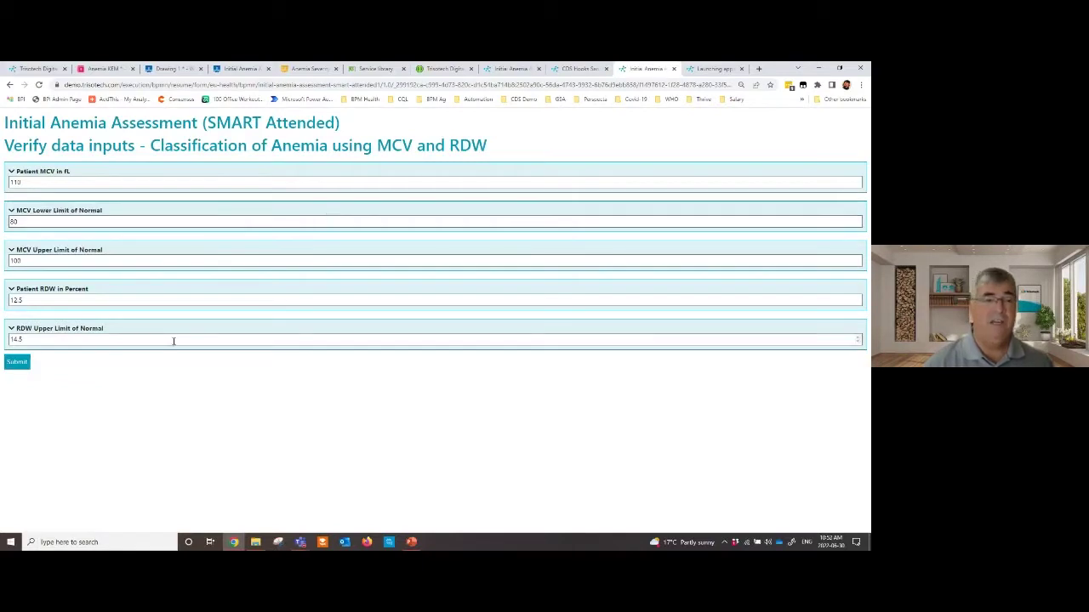
{"action": "left_click", "coordinate": [25, 362]}
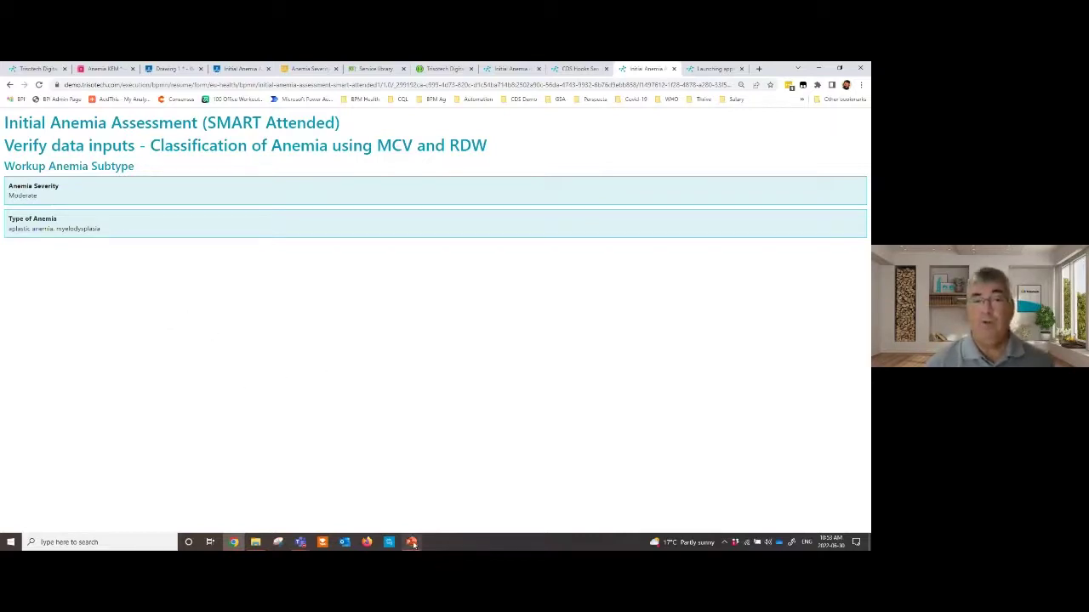
{"action": "mouse_move", "coordinate": [413, 543]}
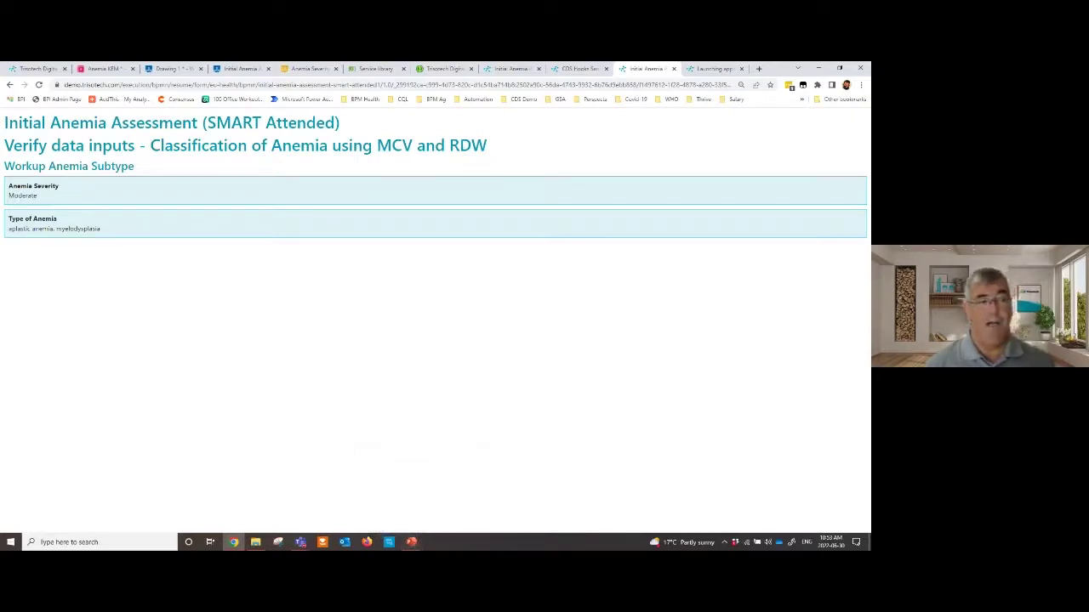
Return to PowerPoint and advance to the Trisotech Healthcare Feature Set (HFS) slide.
{"action": "left_click", "coordinate": [411, 542]}
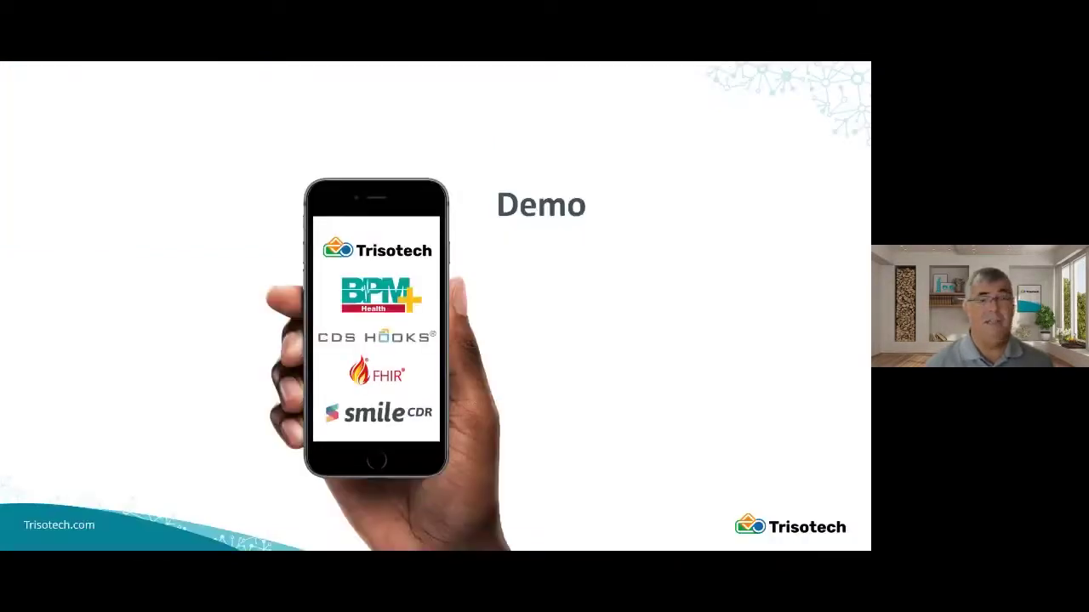
{"action": "left_click", "coordinate": [165, 250]}
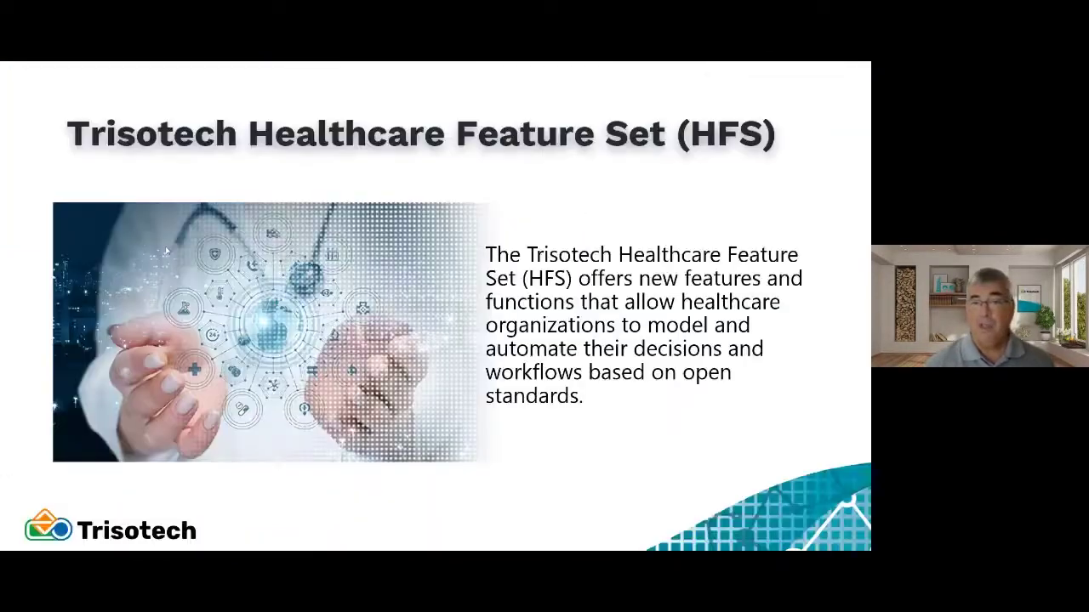